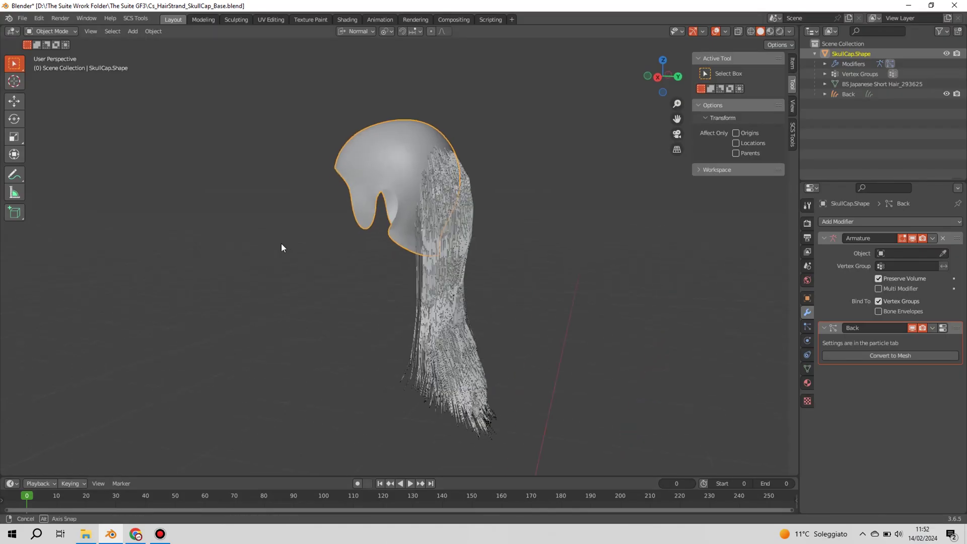
Orbit the viewport around the skull cap and its Back hair.
mouse_move(281, 244)
middle_down()
mouse_move(449, 241)
mouse_move(379, 279)
mouse_move(363, 274)
middle_up()
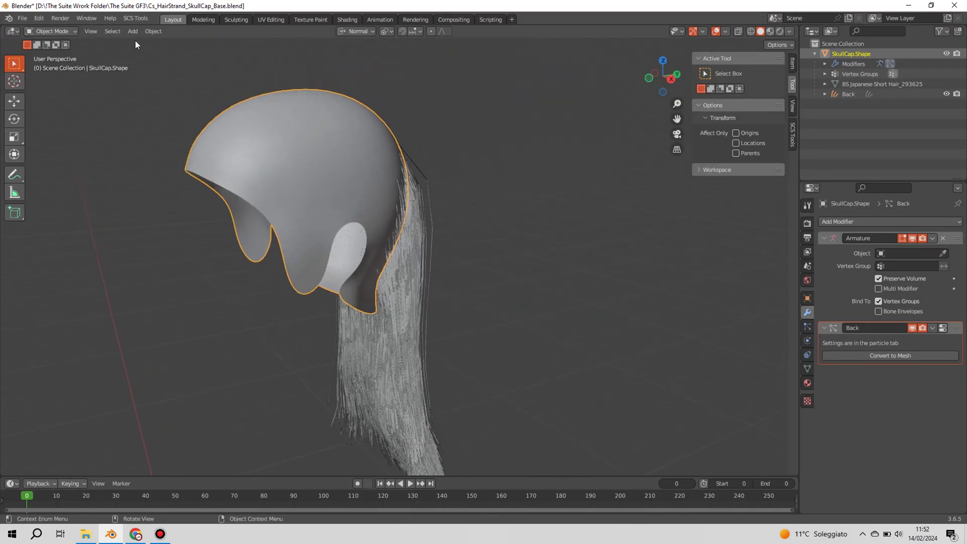
Add an Empty Hair curves object and rename it 'Side' in the Outliner.
click(136, 34)
mouse_move(148, 67)
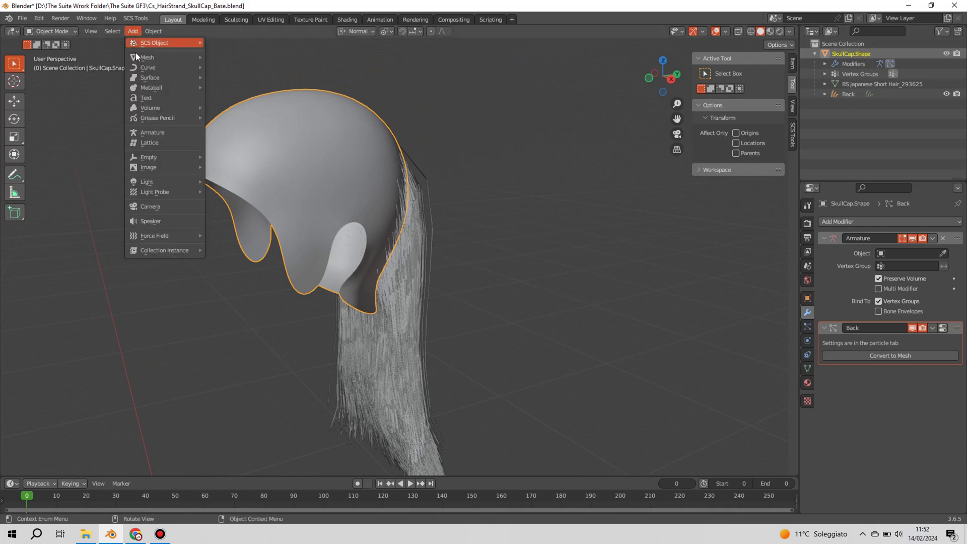
click(234, 127)
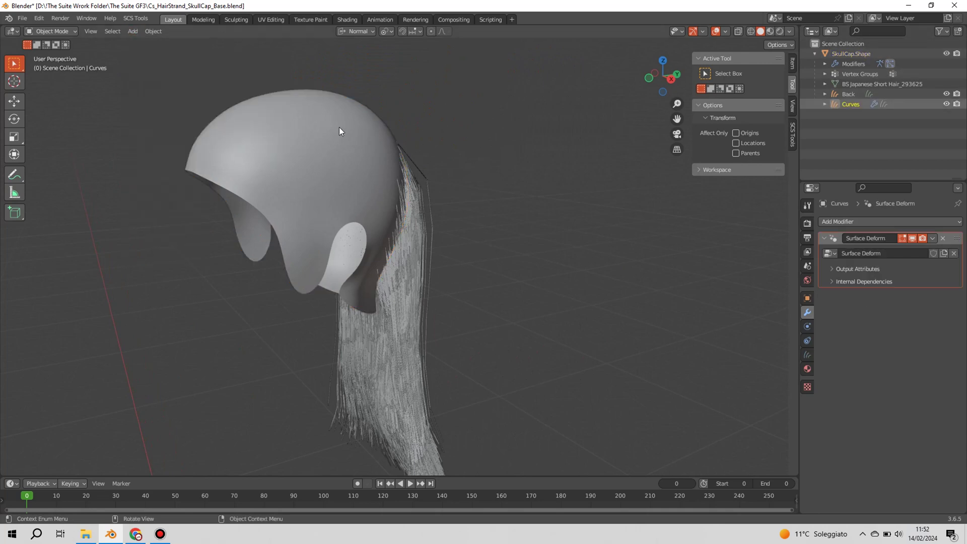
double_click(865, 103)
text(Si)
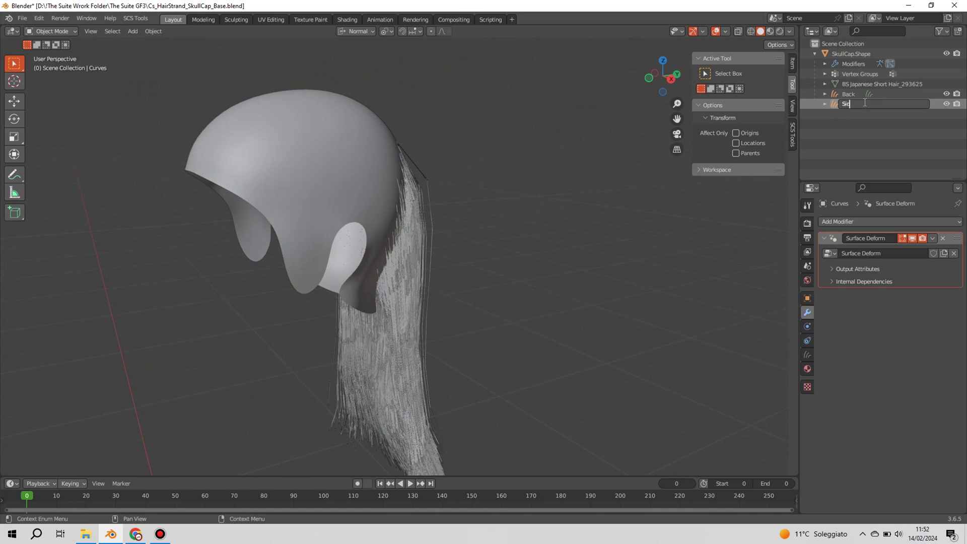
text(de)
key(Return)
middle_drag(494, 203, 389, 158)
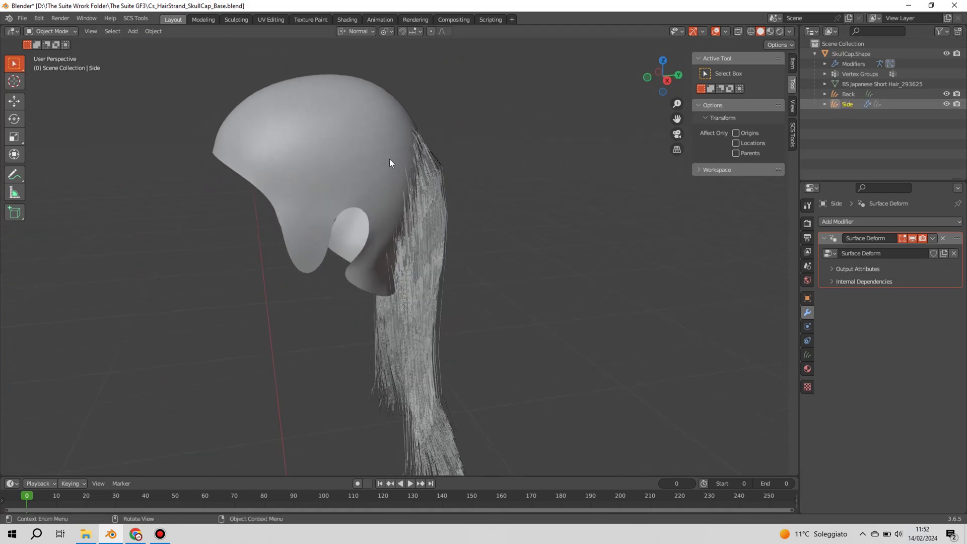
click(71, 32)
Enter Sculpt Mode on the hair curves and set the brush radius to 46 px.
click(50, 64)
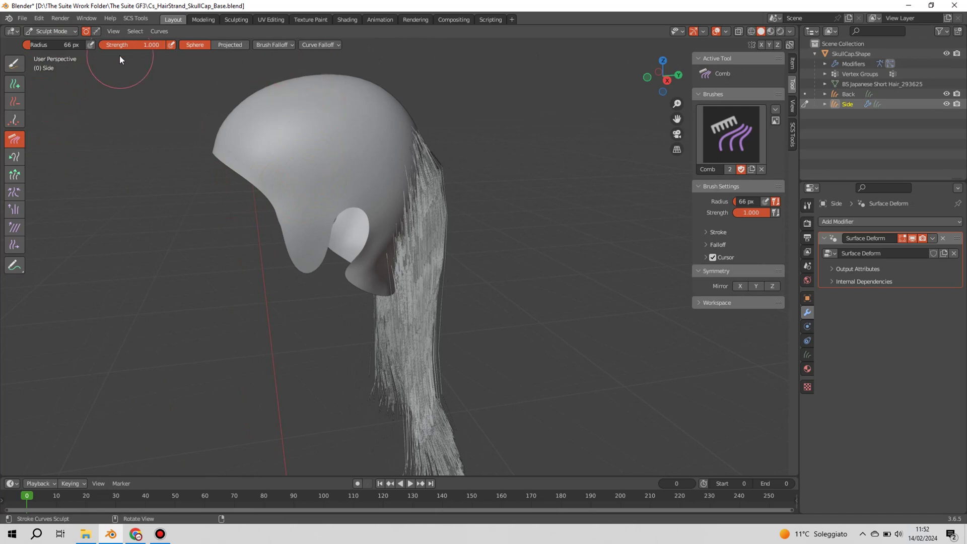
middle_drag(300, 123, 334, 167)
drag(32, 45, 22, 45)
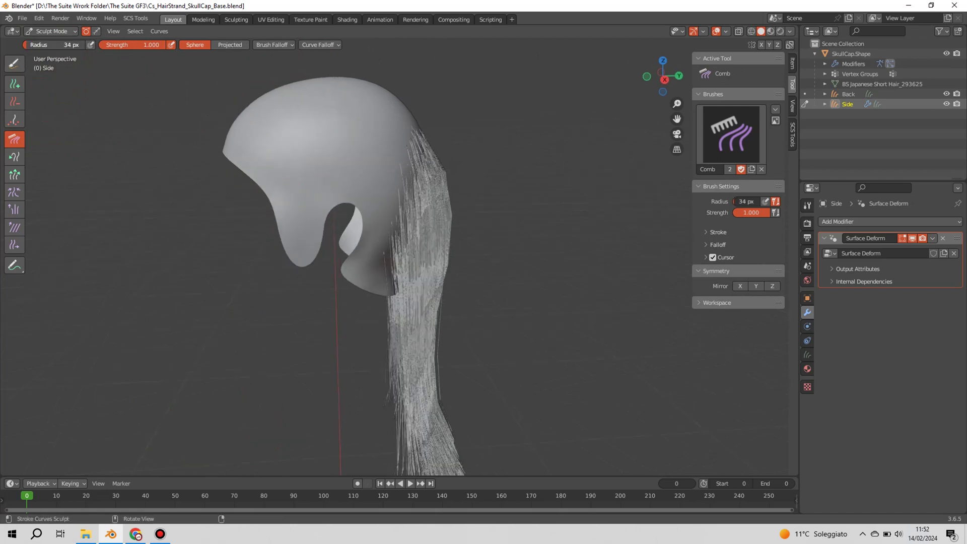
middle_drag(339, 191, 312, 153)
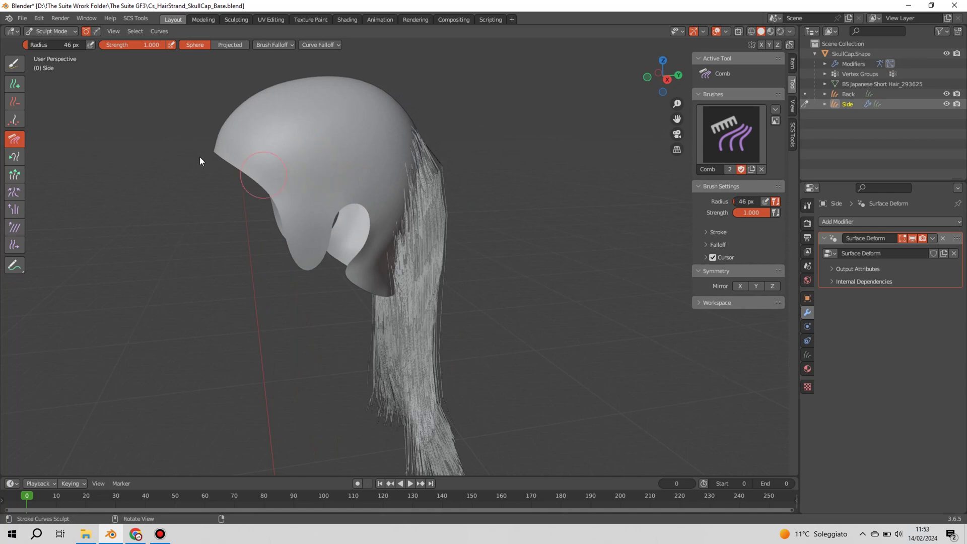
Select the Add curves tool, undo a test stroke, and enable X mirroring.
click(14, 84)
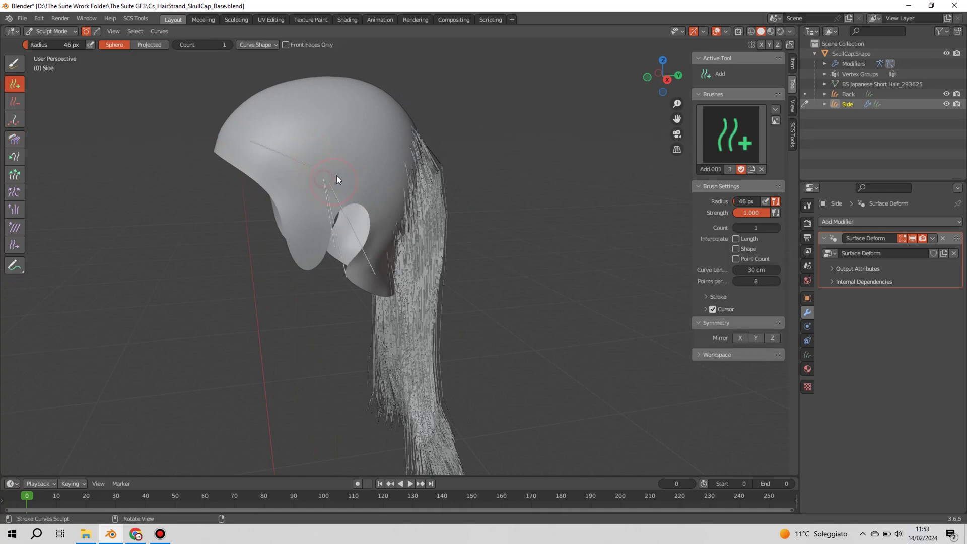
drag(337, 177, 317, 175)
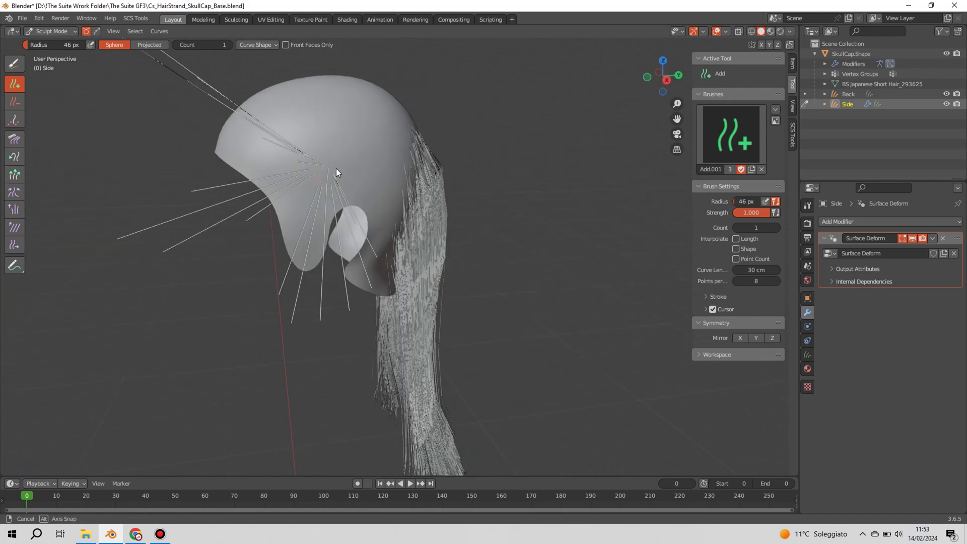
key(ctrl+z)
click(744, 339)
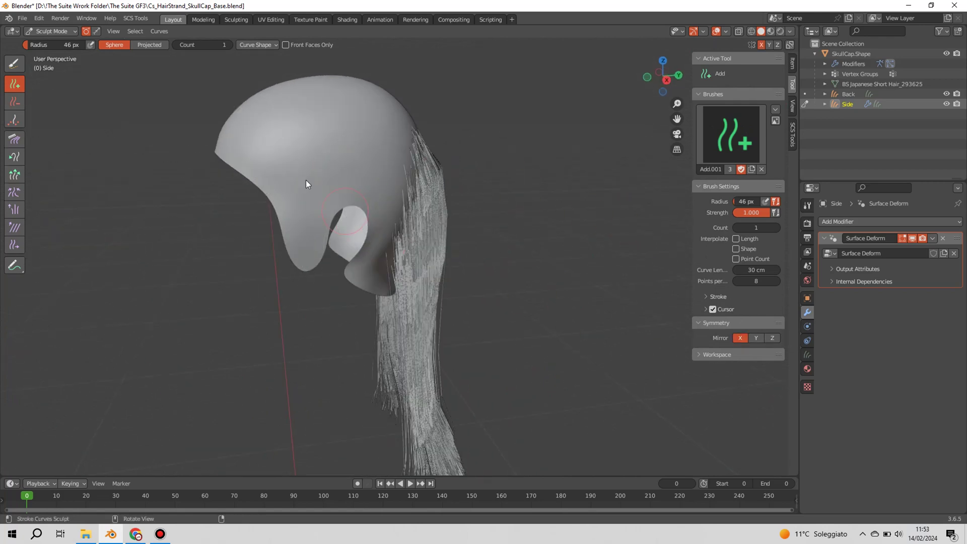
Switch to Material Preview shading and paint a first batch of strands across the head.
click(770, 31)
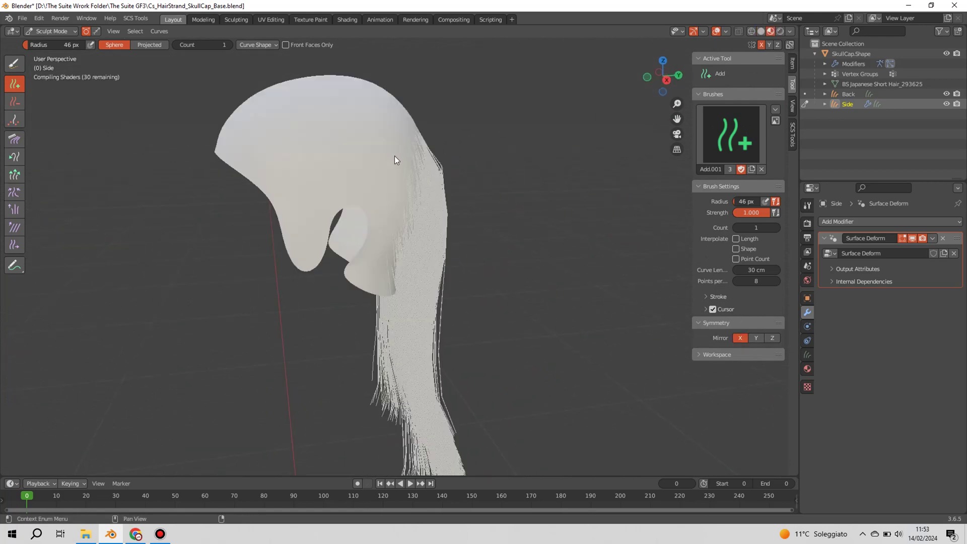
scroll(350, 171, up, 1)
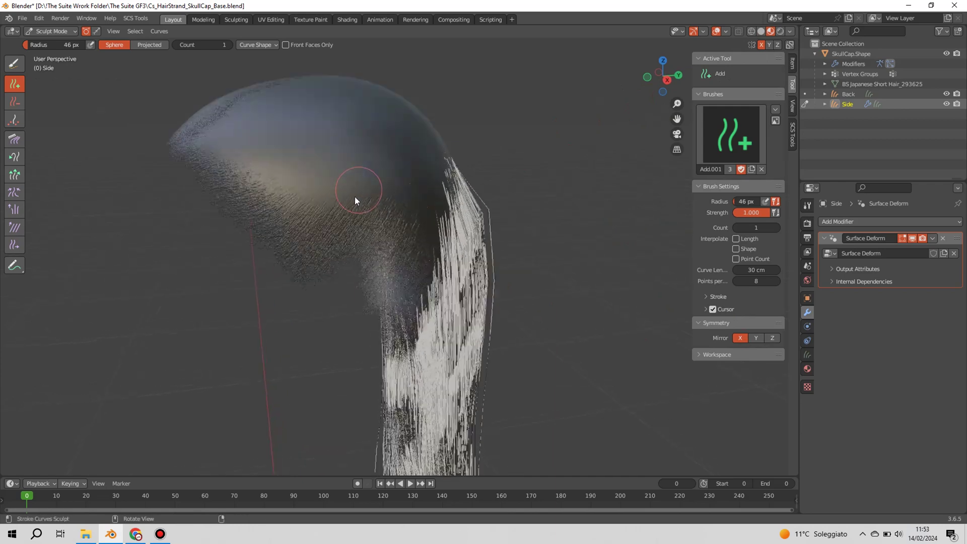
scroll(355, 197, up, 2)
scroll(276, 134, down, 3)
mouse_move(297, 226)
mouse_down()
mouse_move(293, 249)
mouse_move(337, 274)
mouse_up()
mouse_move(338, 274)
middle_down()
mouse_move(310, 198)
mouse_move(298, 193)
middle_up()
Paint more strand fans from the skull cap toward the upper right and lower left.
mouse_move(294, 189)
mouse_down()
mouse_move(316, 214)
mouse_move(318, 243)
mouse_up()
middle_drag(318, 243, 325, 204)
mouse_move(324, 204)
mouse_down()
mouse_move(386, 199)
mouse_move(416, 244)
mouse_move(331, 204)
mouse_move(327, 222)
mouse_up()
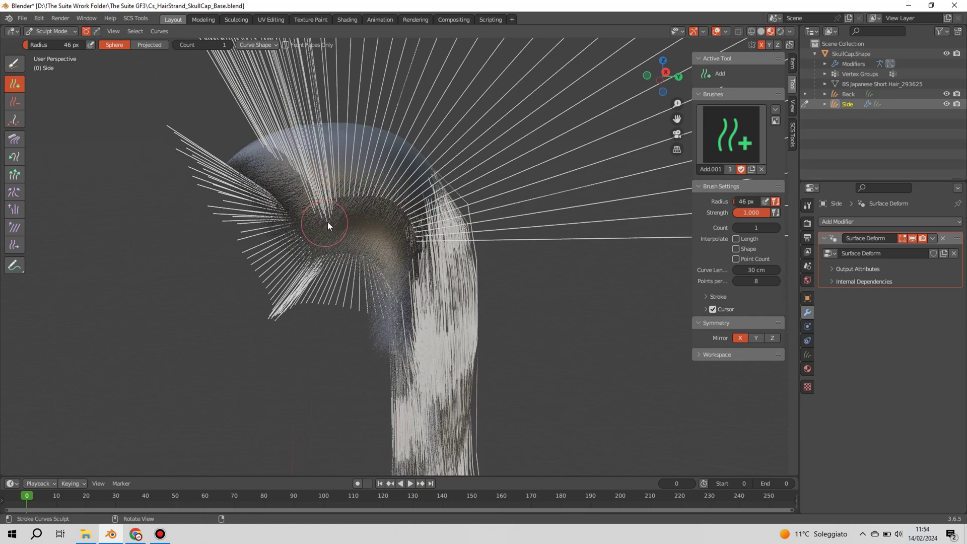
mouse_move(327, 222)
middle_down()
mouse_move(300, 255)
mouse_move(306, 206)
mouse_move(300, 244)
mouse_move(362, 243)
middle_up()
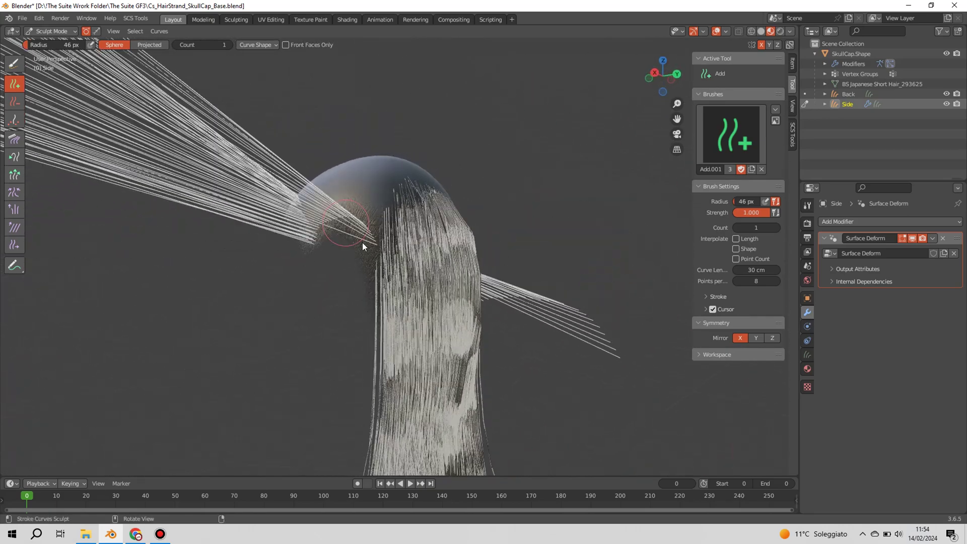
mouse_move(362, 243)
mouse_down()
mouse_move(370, 255)
mouse_move(374, 246)
mouse_up()
mouse_move(374, 246)
middle_down()
mouse_move(374, 258)
mouse_move(287, 169)
middle_up()
Set the Add brush count to 13 curves per dab.
click(194, 45)
text(9)
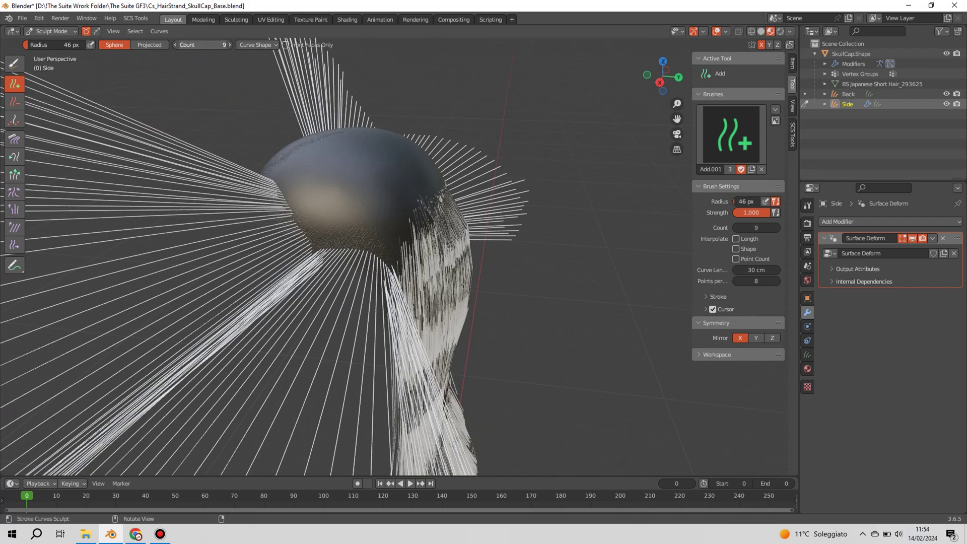
text(13)
key(Return)
click(319, 238)
Paint dense strand fans around both sides of the skull cap.
mouse_move(321, 246)
mouse_down()
mouse_move(389, 250)
mouse_move(386, 222)
mouse_move(349, 213)
mouse_up()
middle_drag(348, 213, 378, 225)
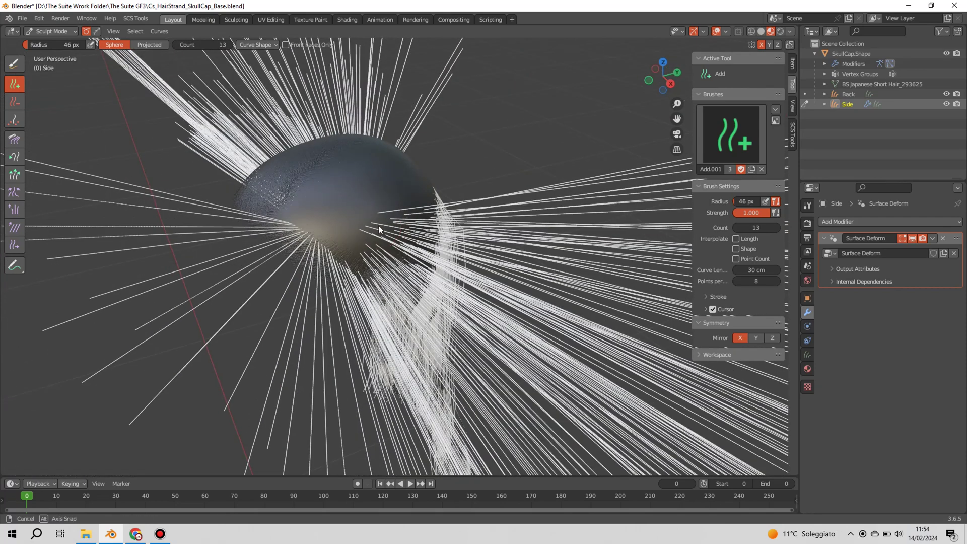
drag(379, 225, 313, 229)
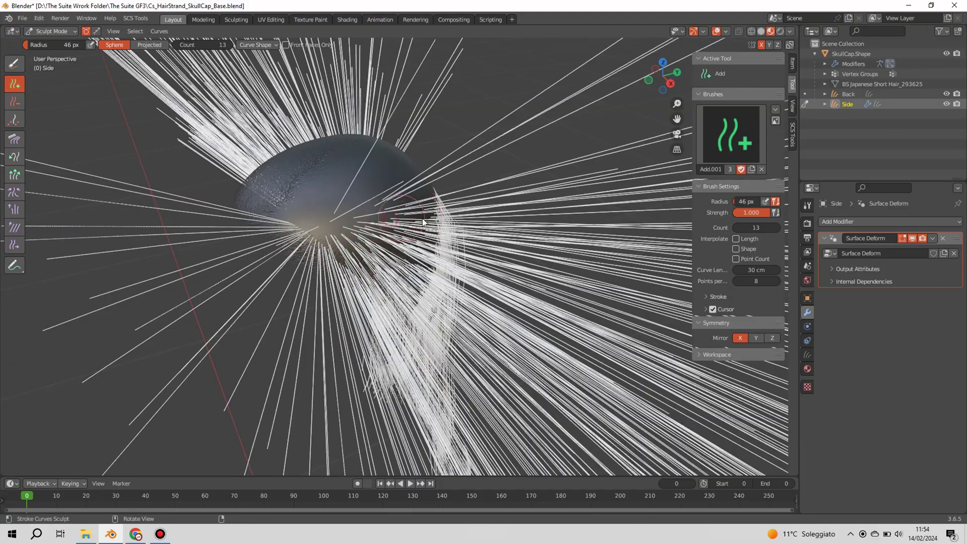
mouse_move(346, 228)
middle_down()
mouse_move(328, 198)
mouse_move(355, 196)
mouse_move(404, 219)
mouse_move(376, 249)
mouse_move(396, 190)
mouse_move(451, 193)
mouse_move(508, 225)
mouse_move(476, 247)
mouse_move(383, 244)
mouse_move(261, 288)
mouse_move(196, 236)
mouse_move(385, 238)
middle_up()
scroll(384, 238, down, 3)
middle_drag(446, 262, 458, 258)
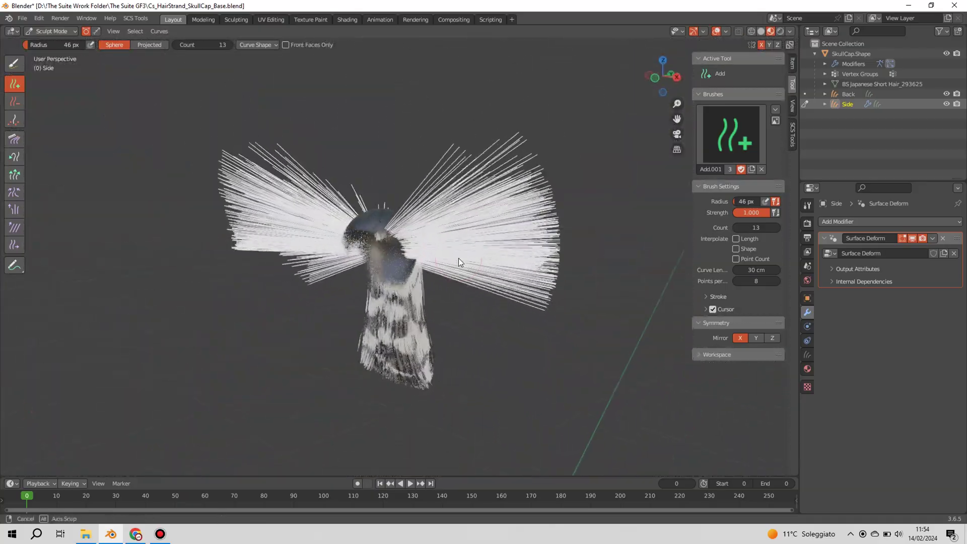
In front view, switch to the Comb brush at 125 px and comb both fans downward.
key(KP_1)
key(c)
scroll(553, 242, down, 2)
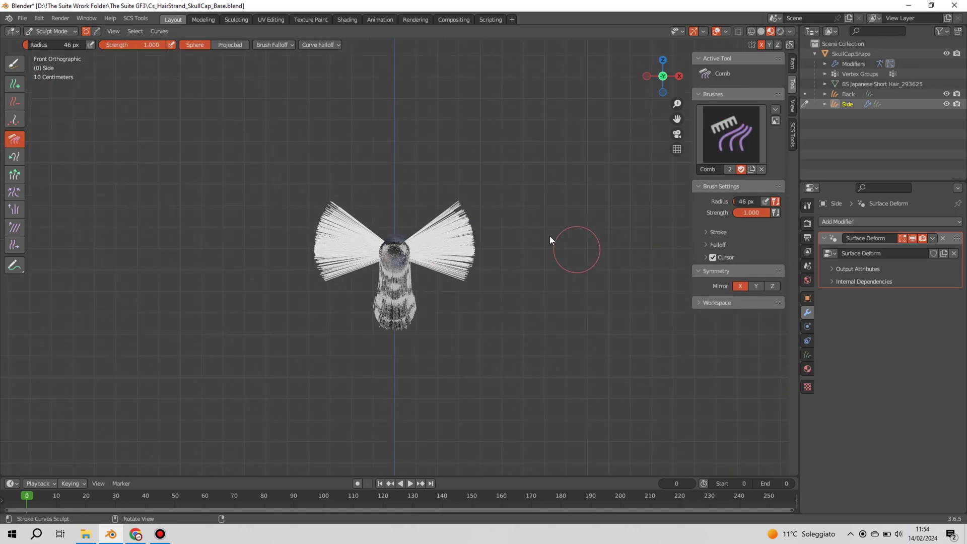
scroll(553, 241, up, 1)
key(f)
click(468, 162)
mouse_move(467, 161)
mouse_down()
mouse_move(524, 191)
mouse_move(480, 240)
mouse_move(483, 333)
mouse_up()
Comb the hair wings further down and narrow them, then sweep the lower strands outward.
drag(458, 244, 438, 302)
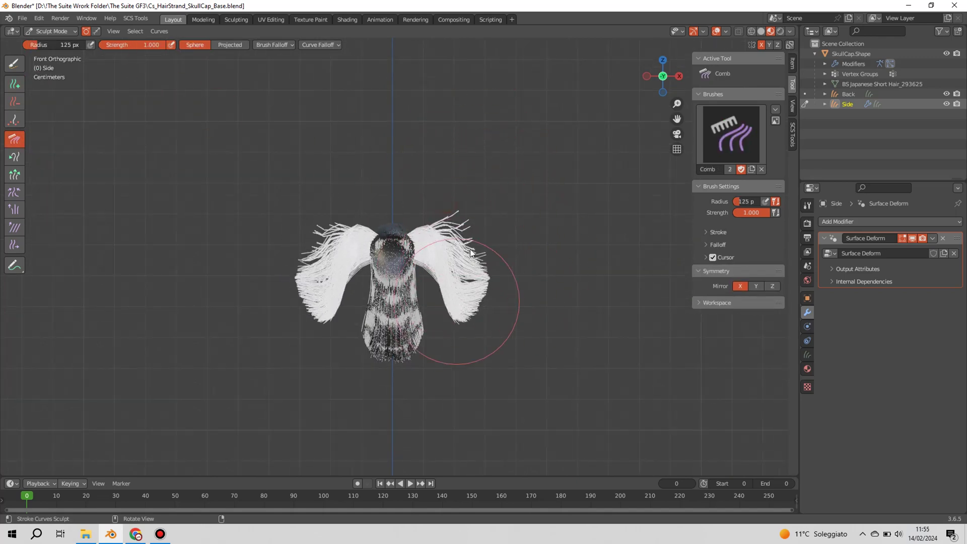
mouse_move(464, 205)
mouse_down()
mouse_move(433, 237)
mouse_move(443, 308)
mouse_up()
mouse_move(442, 308)
middle_down()
mouse_move(401, 304)
mouse_move(460, 268)
mouse_move(443, 244)
mouse_move(411, 235)
mouse_move(413, 324)
mouse_move(328, 281)
mouse_move(470, 288)
mouse_move(342, 293)
mouse_move(343, 349)
mouse_move(380, 332)
mouse_move(391, 299)
mouse_move(412, 376)
mouse_move(453, 399)
mouse_move(557, 360)
mouse_move(423, 367)
mouse_move(364, 353)
mouse_move(372, 339)
mouse_move(403, 334)
middle_up()
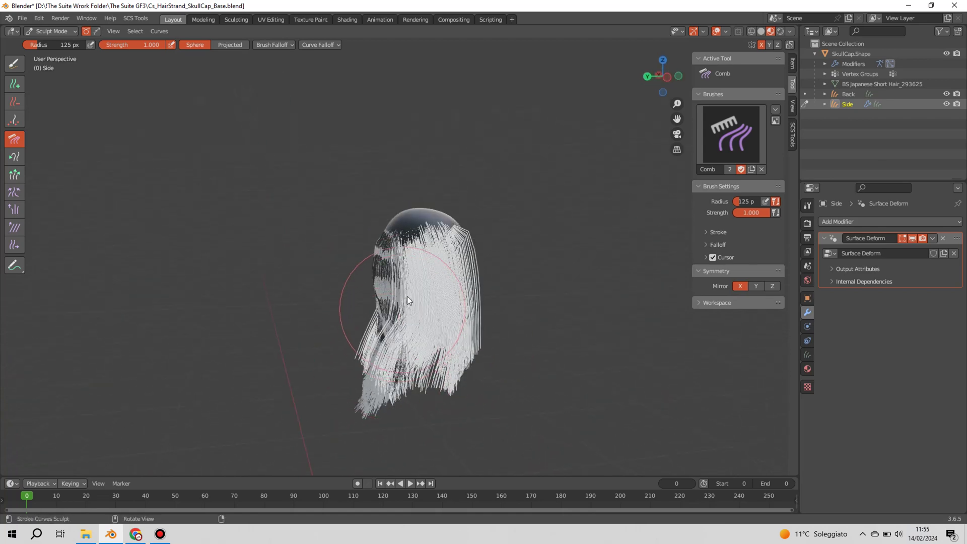
middle_drag(395, 300, 512, 322)
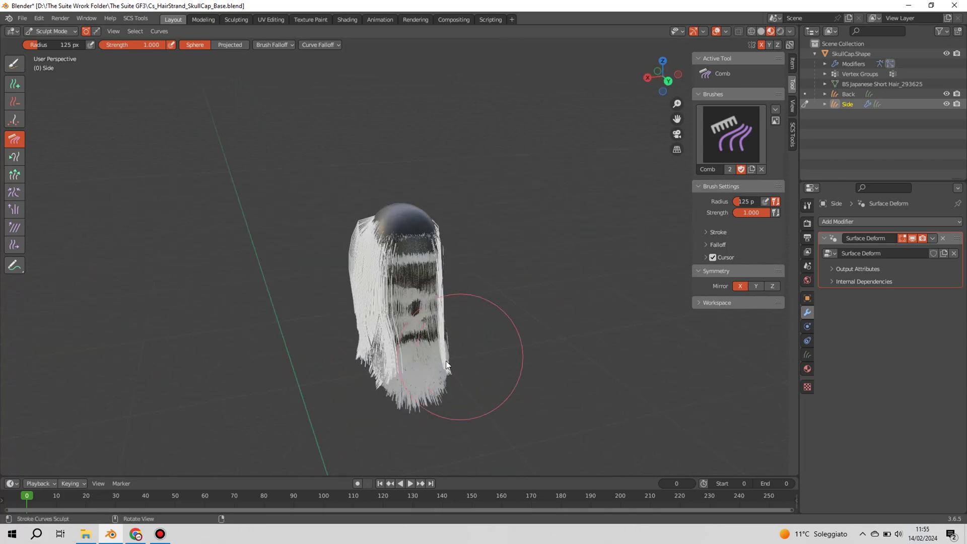
mouse_move(445, 361)
middle_down()
mouse_move(404, 368)
mouse_move(454, 314)
mouse_move(393, 280)
mouse_move(440, 286)
middle_up()
mouse_move(333, 187)
mouse_down()
mouse_move(345, 183)
mouse_move(343, 325)
mouse_move(298, 284)
mouse_move(322, 271)
mouse_move(353, 333)
mouse_move(349, 298)
mouse_move(281, 306)
mouse_move(410, 302)
mouse_move(454, 324)
mouse_move(432, 337)
mouse_move(461, 291)
mouse_move(443, 320)
mouse_move(458, 264)
mouse_move(434, 245)
mouse_move(358, 318)
mouse_move(382, 305)
mouse_up()
Comb the lower strands into two bunches and set the brush radius to 109 px.
middle_drag(382, 305, 349, 279)
mouse_move(348, 276)
mouse_down()
mouse_move(394, 317)
mouse_move(395, 361)
mouse_move(331, 313)
mouse_move(360, 238)
mouse_up()
key(f)
click(128, 62)
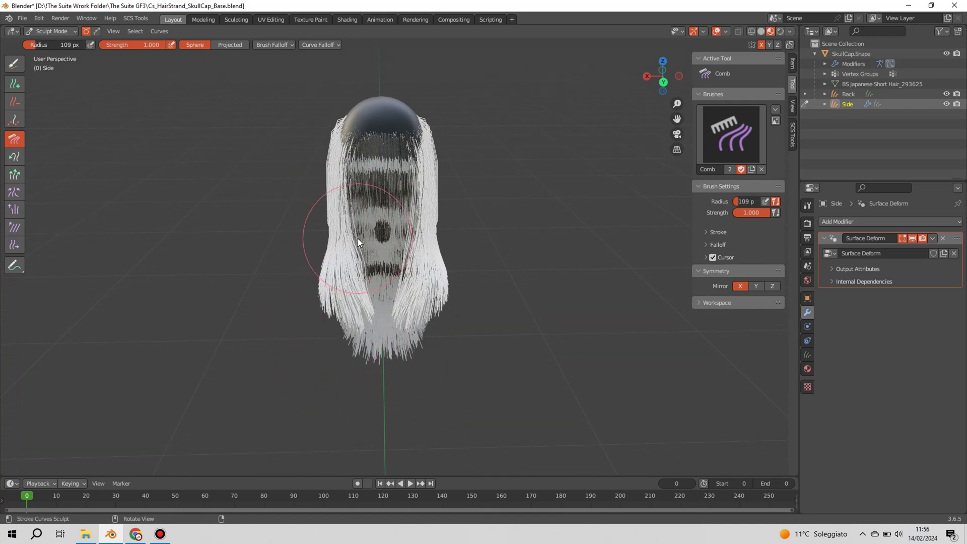
mouse_move(358, 238)
middle_down()
mouse_move(418, 188)
mouse_move(400, 266)
mouse_move(495, 235)
middle_up()
Shrink the Comb radius to 54 px and comb the strands on the hair's right side.
key(f)
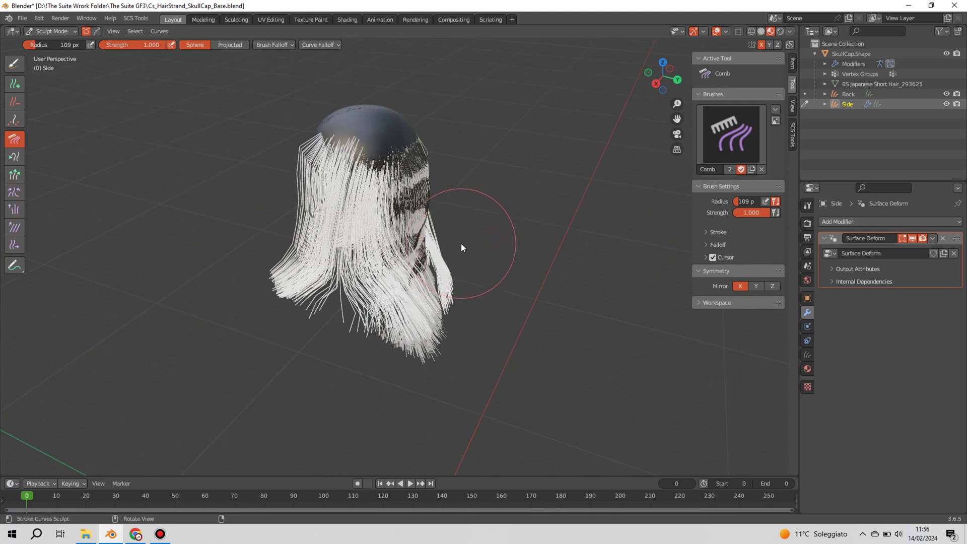
click(298, 201)
key(f)
click(250, 126)
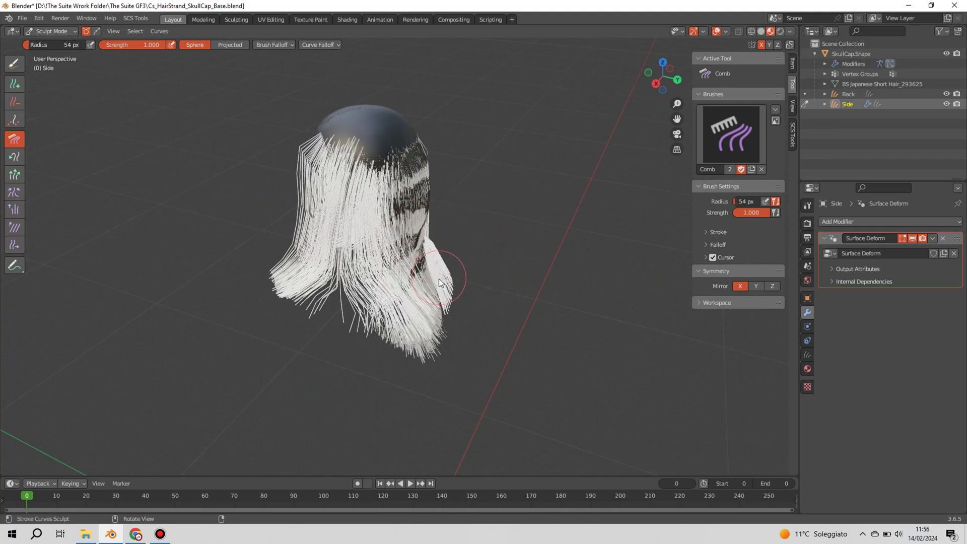
mouse_move(262, 216)
middle_down()
mouse_move(316, 267)
mouse_move(543, 280)
mouse_move(339, 279)
mouse_move(327, 229)
middle_up()
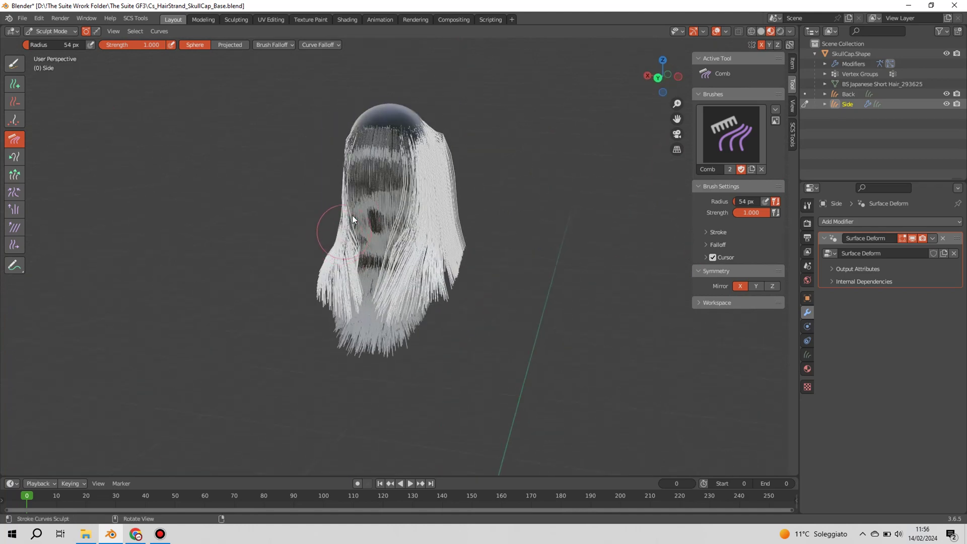
mouse_move(340, 146)
middle_down()
mouse_move(442, 147)
mouse_move(485, 165)
mouse_move(391, 179)
mouse_move(302, 151)
mouse_move(304, 141)
middle_up()
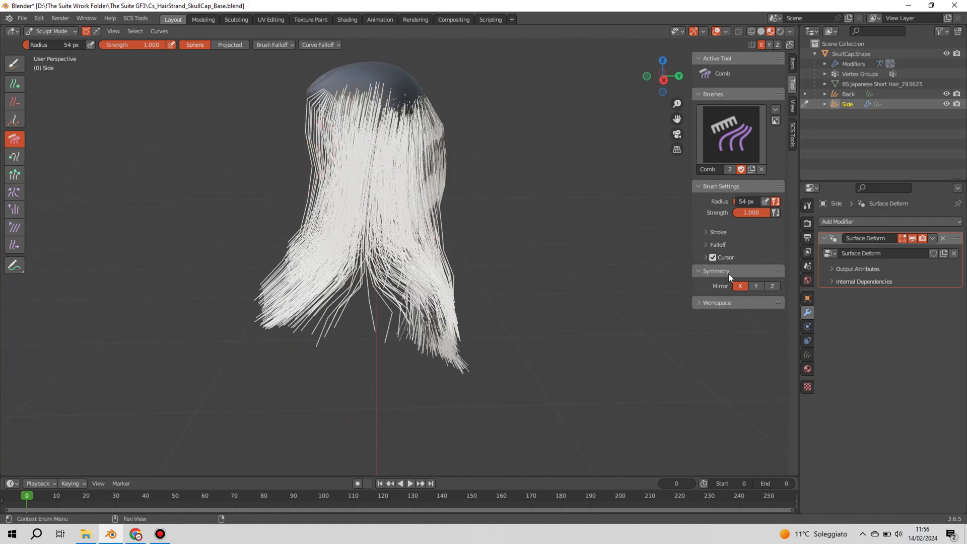
mouse_move(428, 206)
middle_down()
mouse_move(304, 185)
mouse_move(331, 220)
middle_up()
Set the Curves Additional Subdivisions to 3 in Render Properties.
click(808, 355)
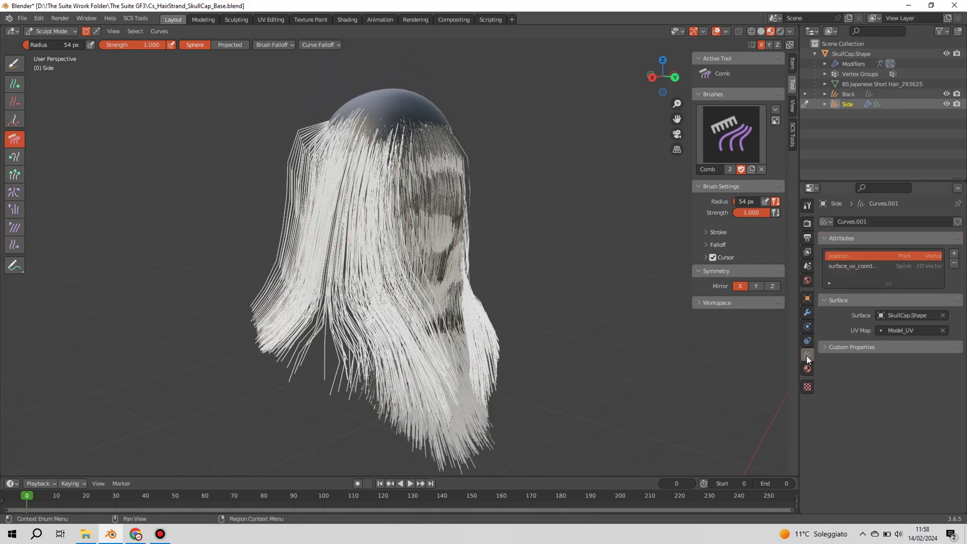
click(807, 223)
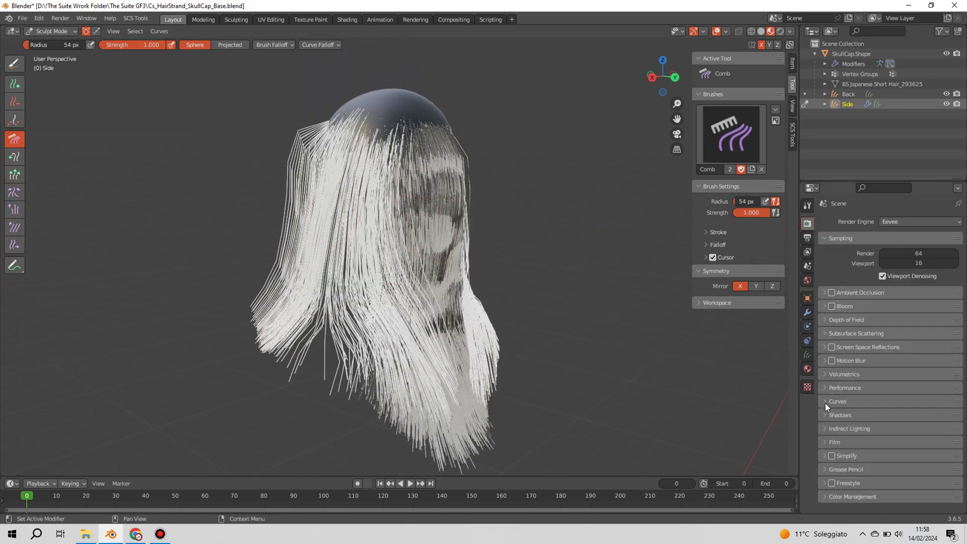
click(826, 402)
drag(902, 429, 922, 429)
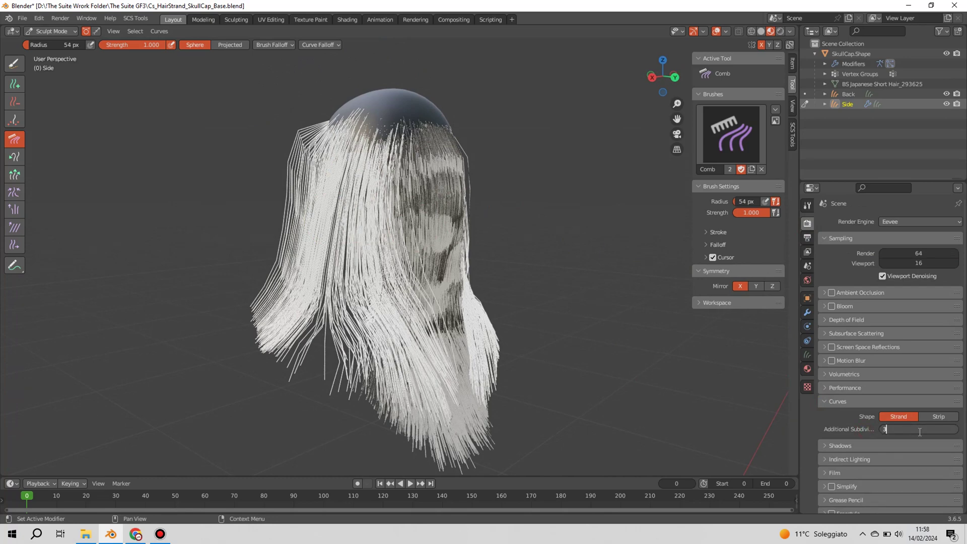
mouse_move(433, 302)
middle_down()
mouse_move(409, 316)
mouse_move(319, 244)
mouse_move(329, 237)
mouse_move(309, 286)
mouse_move(347, 257)
middle_up()
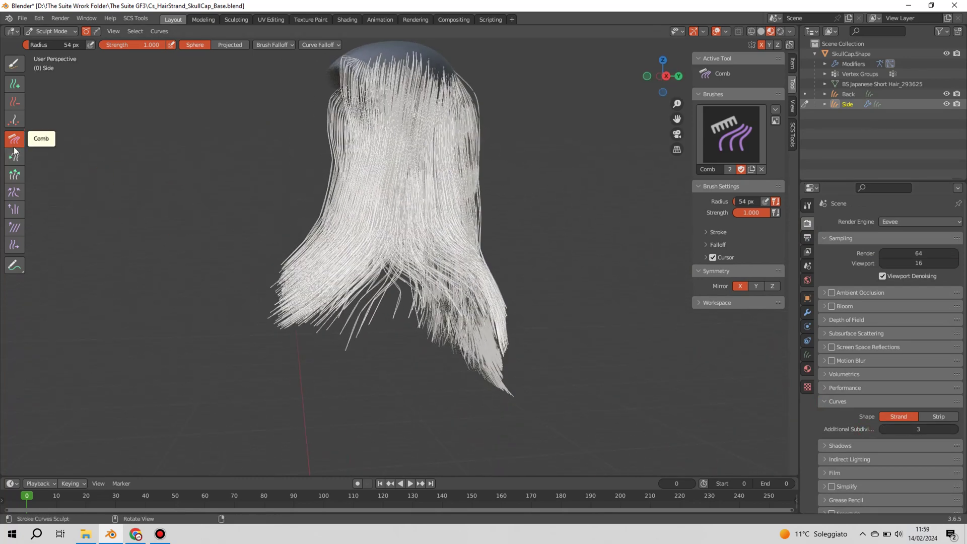
With the Snake Hook brush, pull the left hair clump down into a pointed tip.
click(16, 175)
click(14, 157)
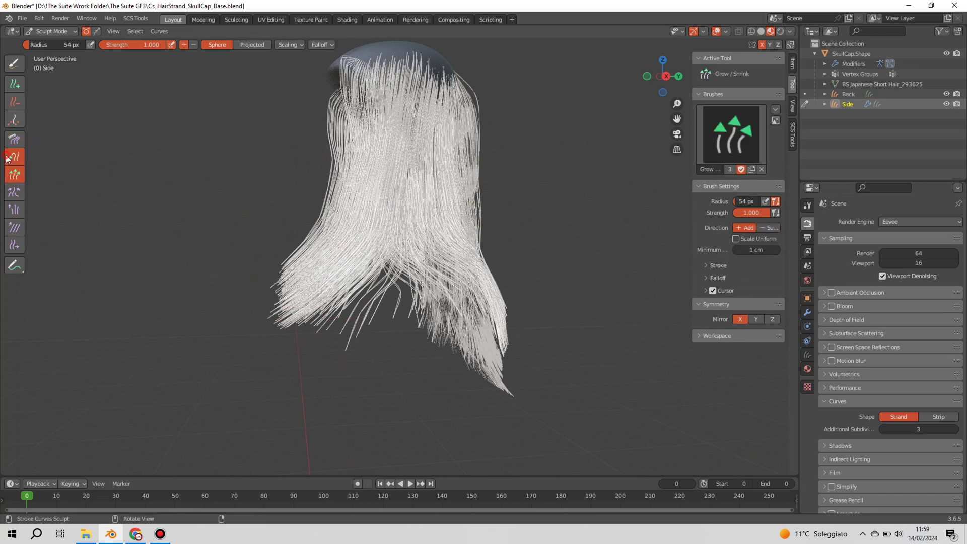
drag(352, 358, 353, 343)
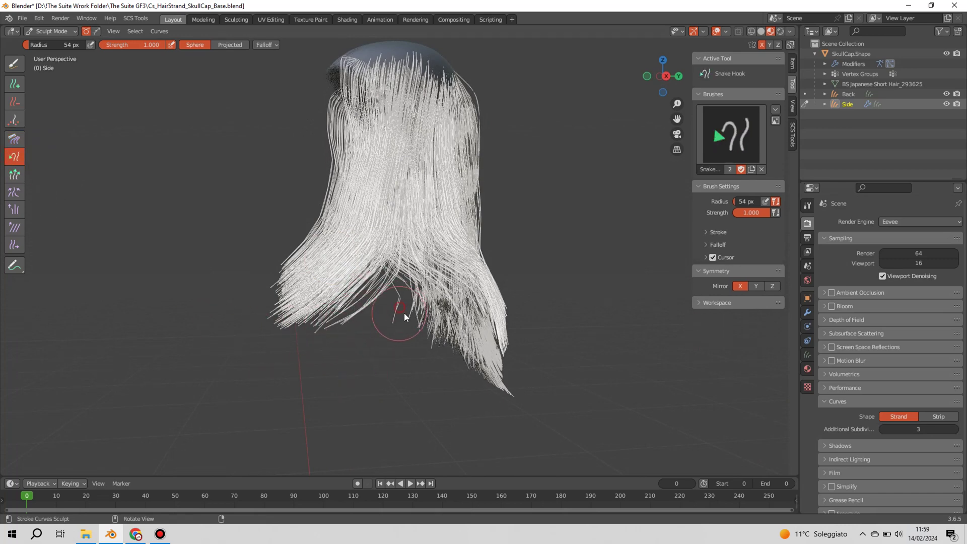
key(ctrl+z)
mouse_move(266, 298)
mouse_down()
mouse_move(280, 341)
mouse_move(320, 343)
mouse_up()
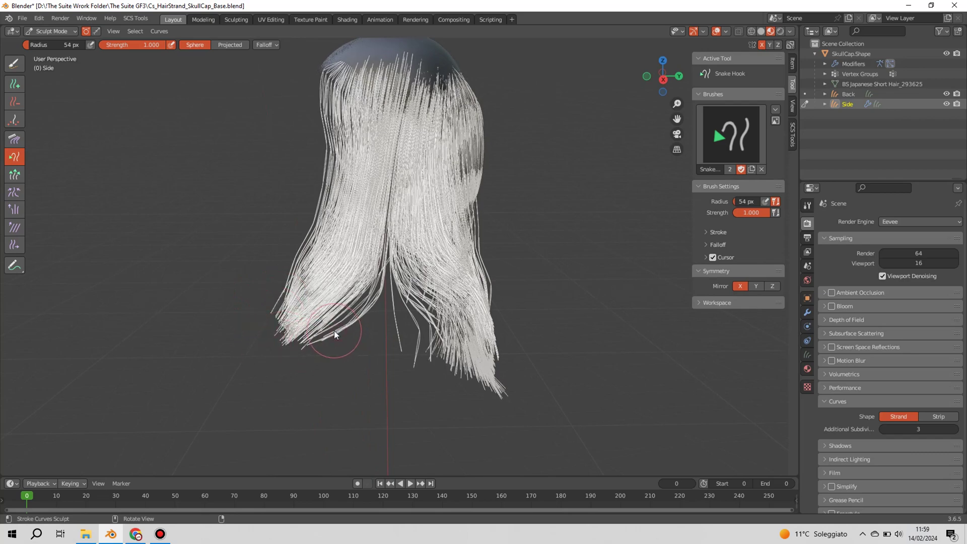
mouse_move(322, 336)
middle_down()
mouse_move(309, 327)
mouse_move(302, 340)
mouse_move(455, 338)
mouse_move(398, 349)
mouse_move(334, 252)
mouse_move(312, 302)
middle_up()
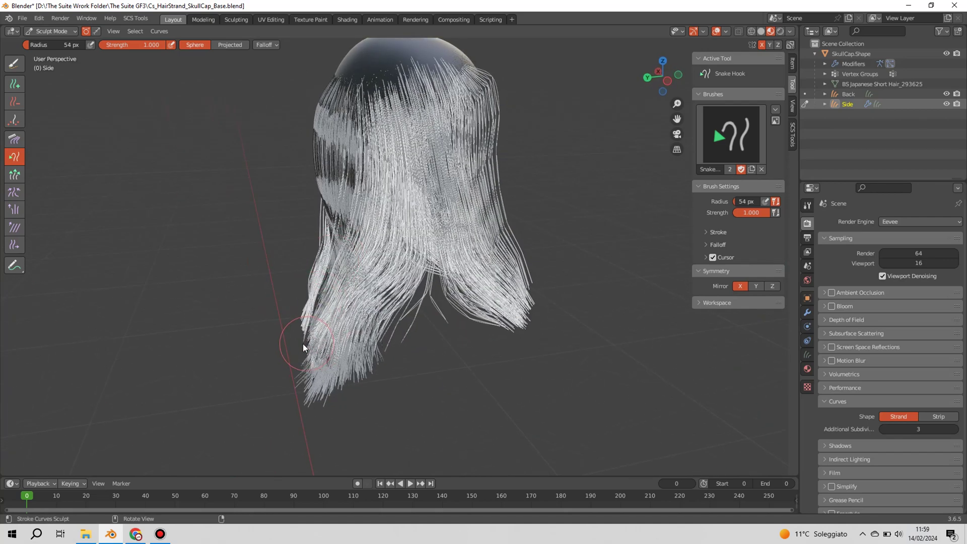
mouse_move(303, 343)
middle_down()
mouse_move(558, 346)
mouse_move(500, 295)
mouse_move(195, 134)
middle_up()
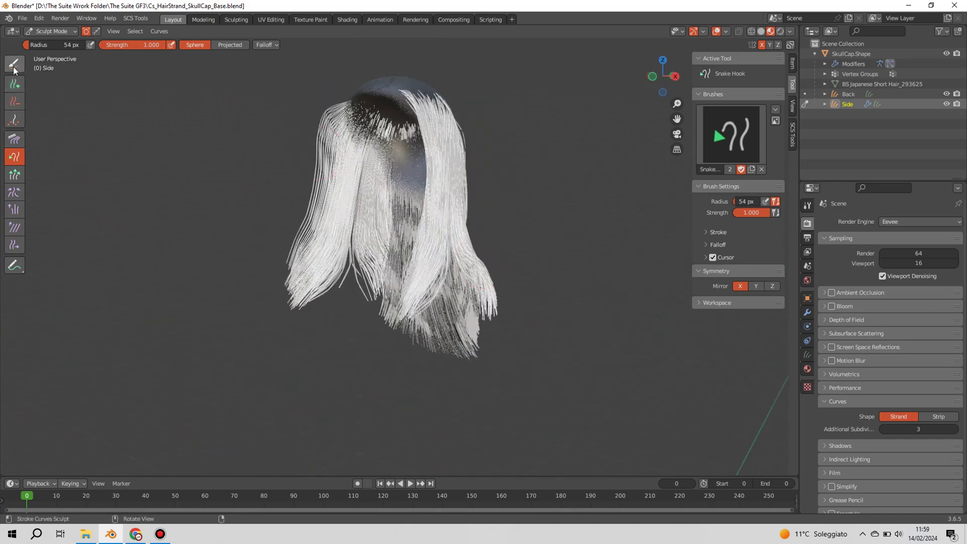
Comb the left strands smoother and downward with the Comb brush.
click(14, 139)
drag(313, 118, 313, 173)
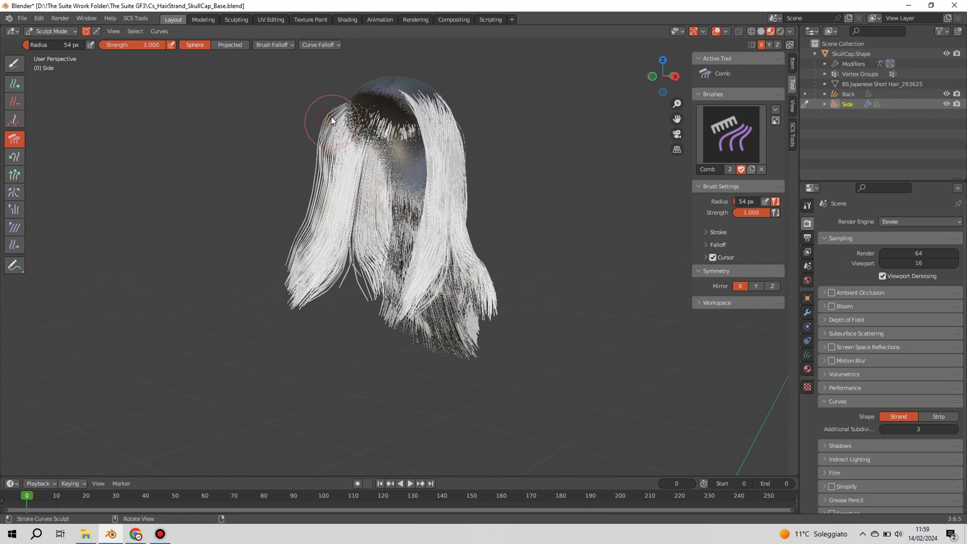
mouse_move(324, 141)
mouse_down()
mouse_move(330, 174)
mouse_move(308, 238)
mouse_up()
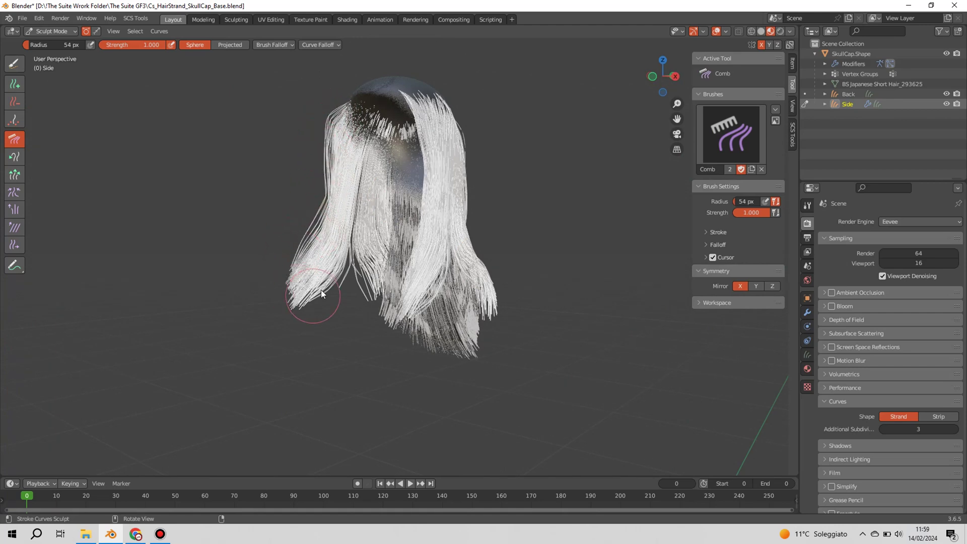
mouse_move(331, 283)
middle_down()
mouse_move(461, 293)
mouse_move(465, 305)
mouse_move(516, 301)
mouse_move(506, 270)
middle_up()
mouse_move(500, 304)
middle_down()
mouse_move(294, 324)
mouse_move(309, 243)
mouse_move(327, 210)
mouse_move(288, 254)
mouse_move(388, 243)
mouse_move(421, 219)
mouse_move(536, 199)
mouse_move(477, 127)
mouse_move(358, 164)
mouse_move(314, 167)
mouse_move(328, 173)
middle_up()
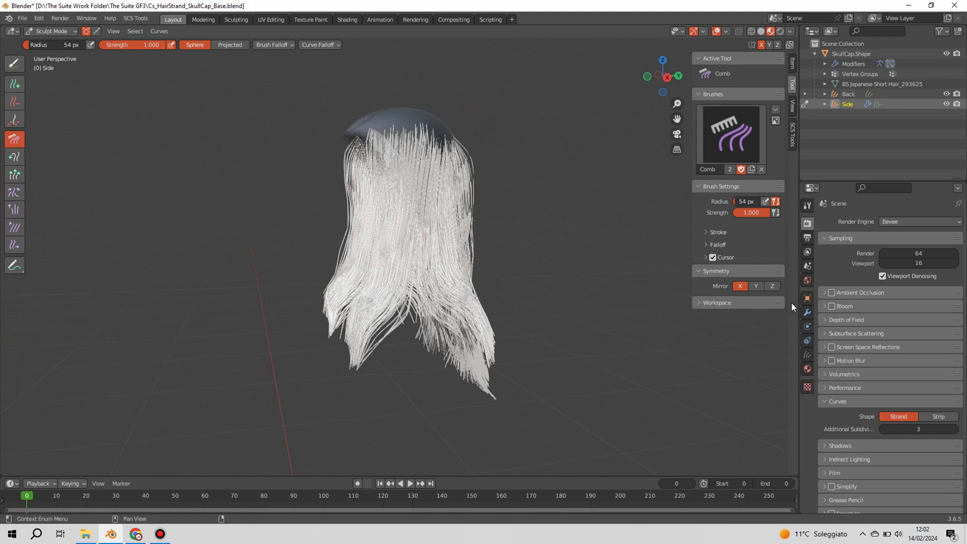
Apply the Side hair's Surface Deform modifier.
click(807, 312)
click(932, 238)
click(898, 250)
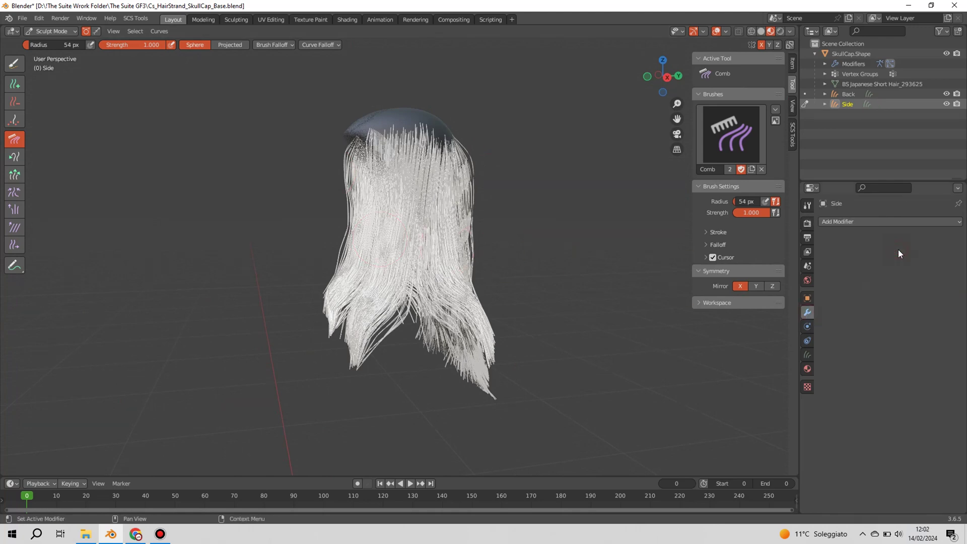
Return to Object Mode and convert the hair curves into a particle system.
click(51, 31)
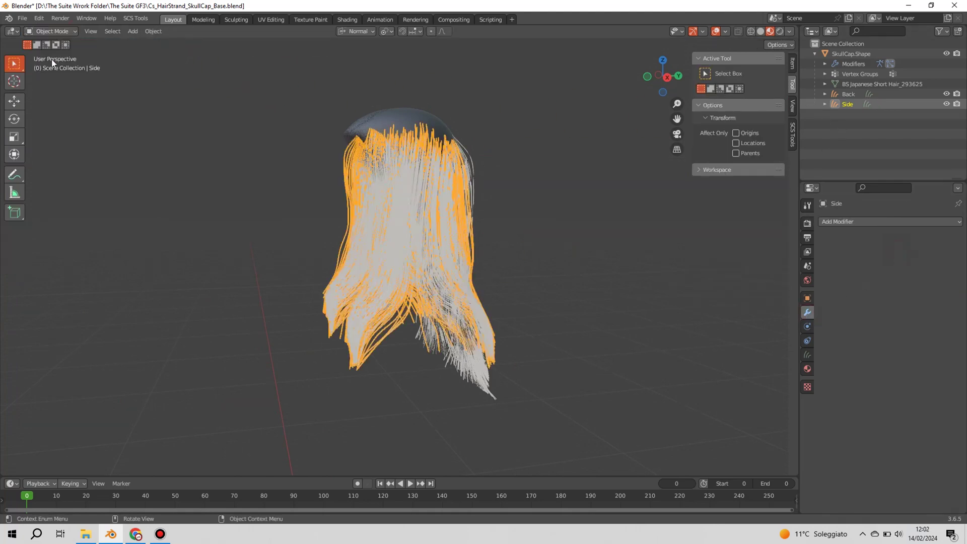
click(154, 31)
mouse_move(189, 326)
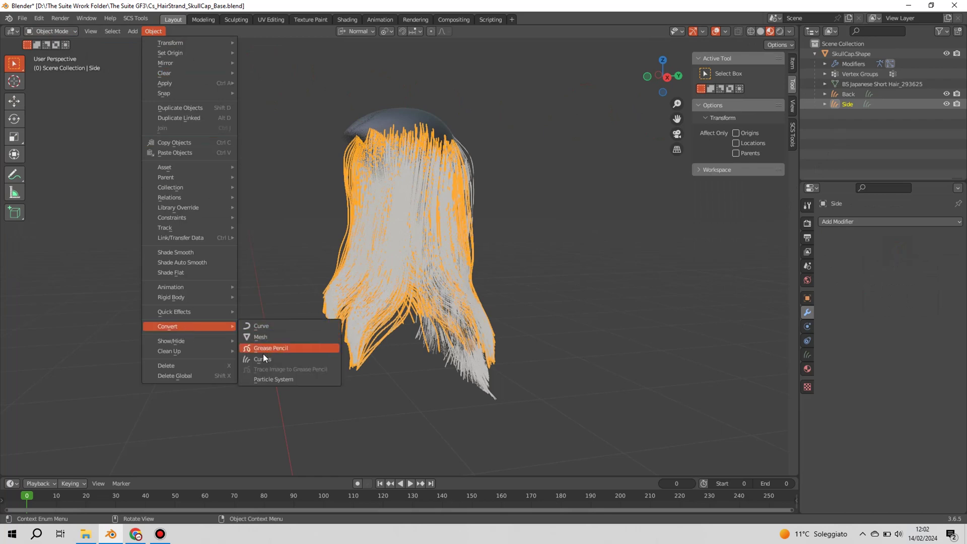
click(301, 380)
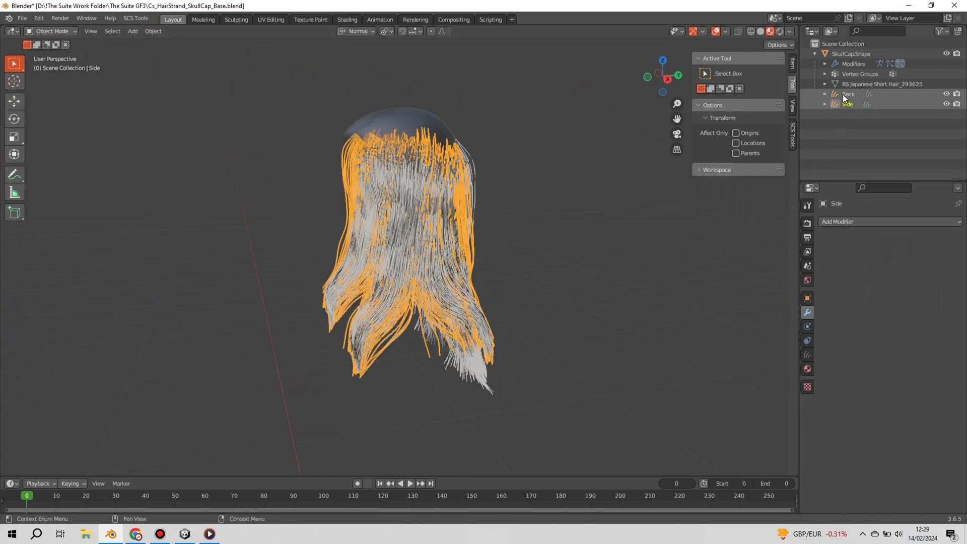
Delete the Back hair object from the Outliner.
click(849, 94)
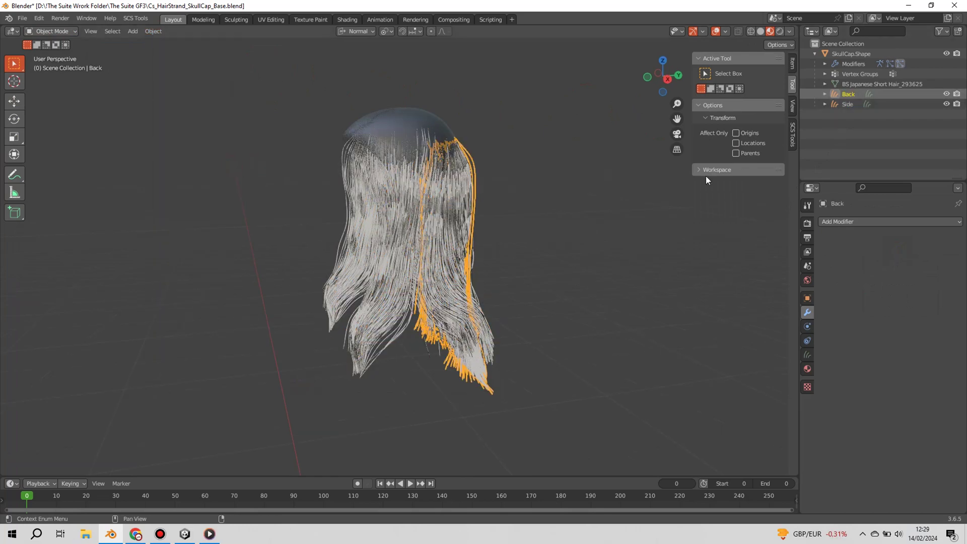
middle_drag(706, 176, 515, 217)
right_click(842, 93)
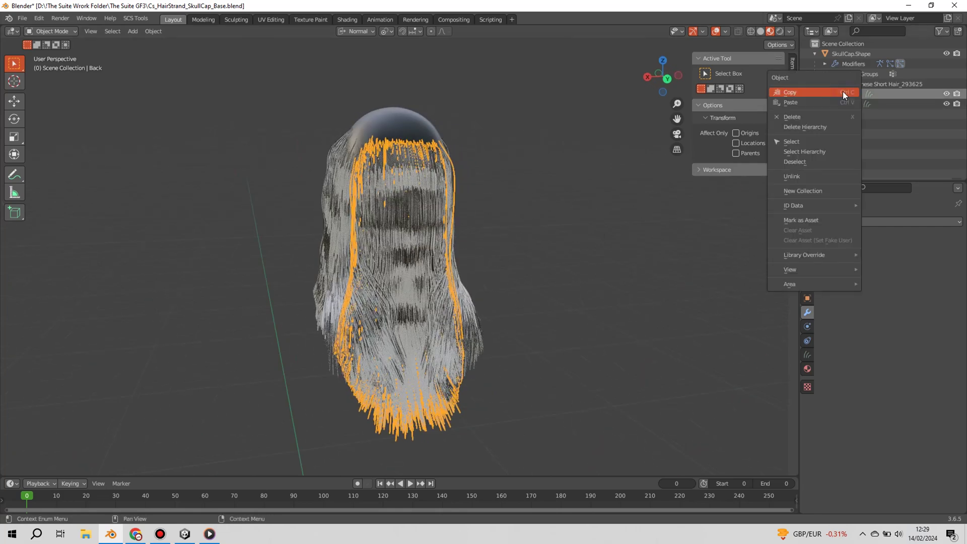
click(809, 121)
Remove the Back particle modifier from SkullCap.Shape with Ctrl+X.
click(839, 54)
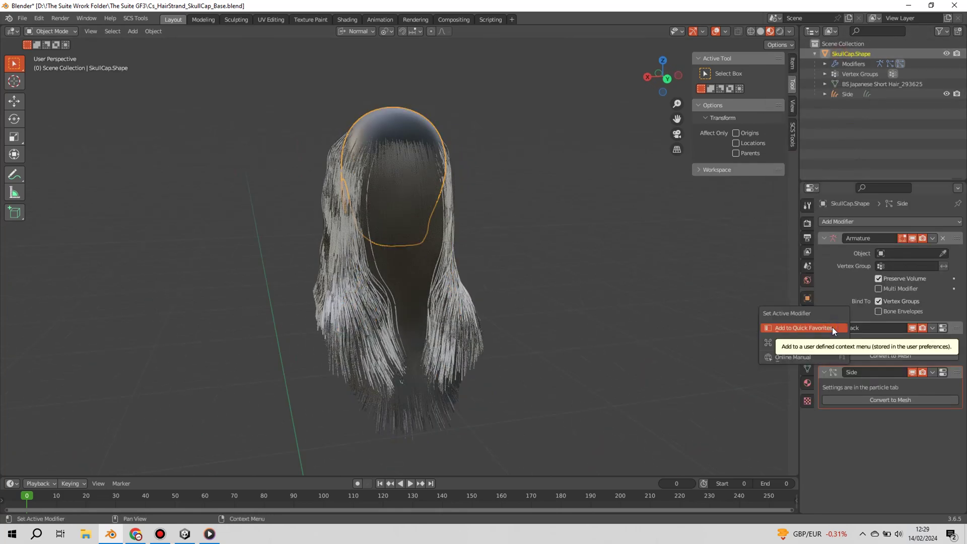
click(833, 330)
key(ctrl+x)
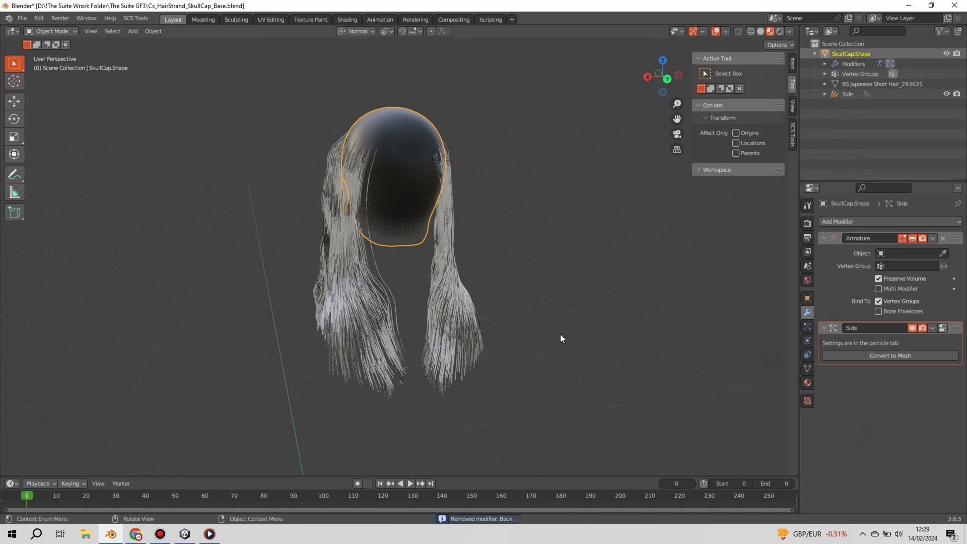
mouse_move(560, 334)
middle_down()
mouse_move(624, 303)
mouse_move(551, 286)
middle_up()
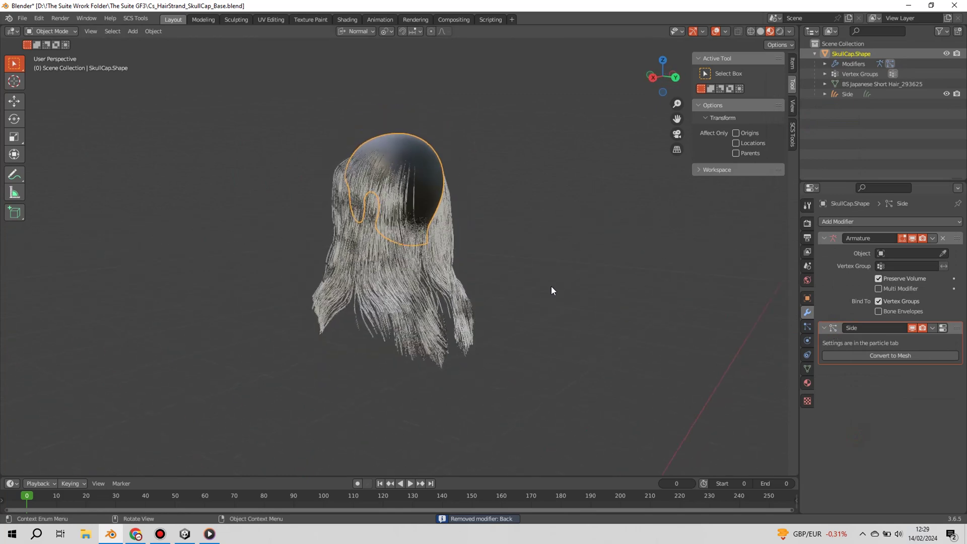
Export the Side hair as Alembic (.abc) to the Desktop, named Cs_HairStrand_Side.abc.
click(23, 22)
mouse_move(39, 164)
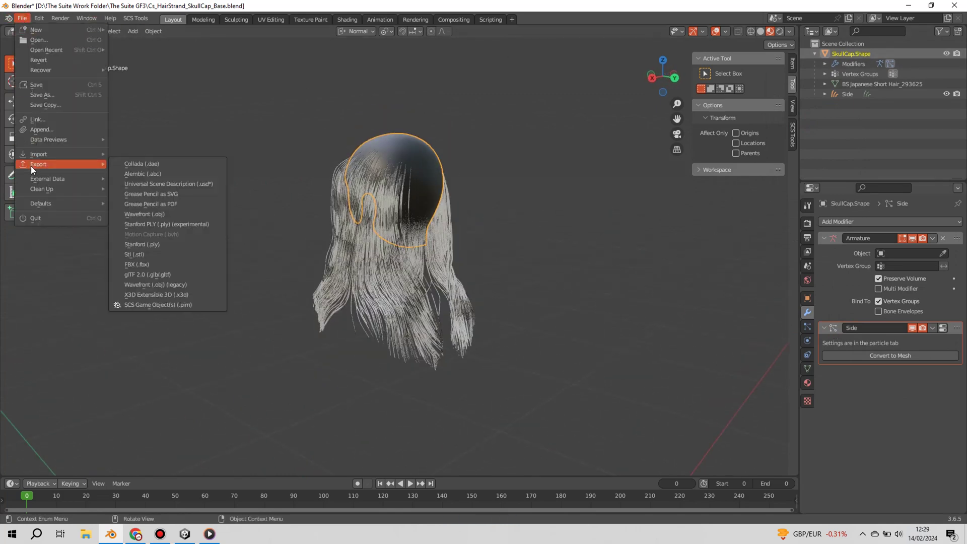
click(142, 171)
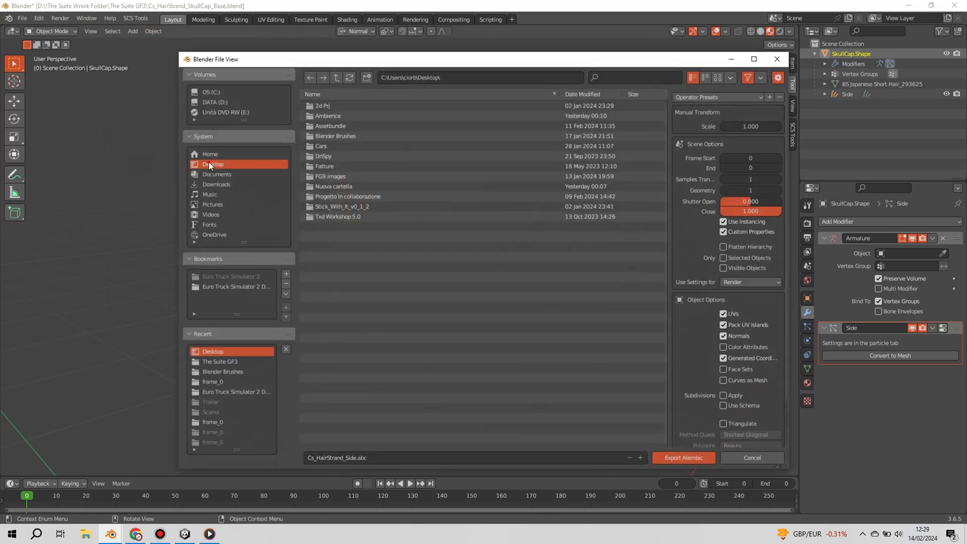
click(355, 458)
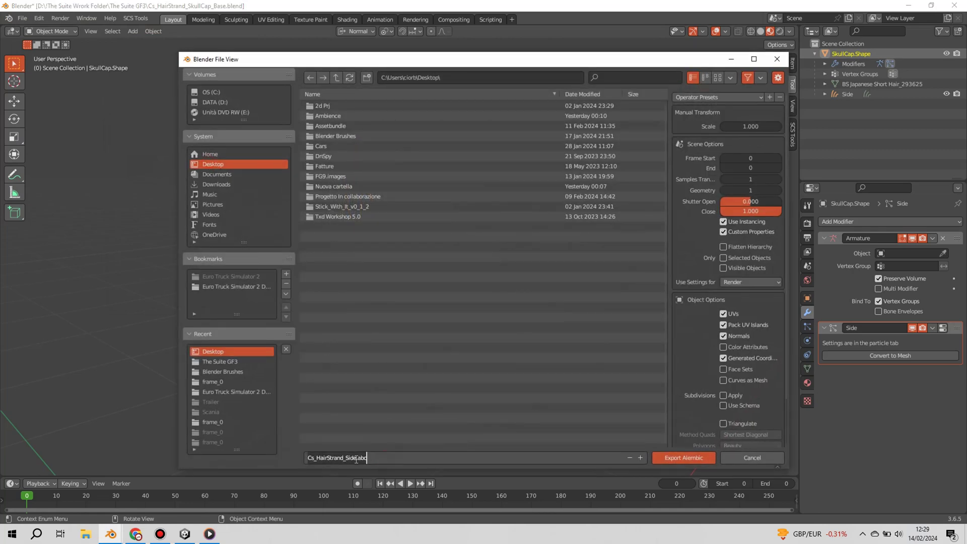
click(693, 459)
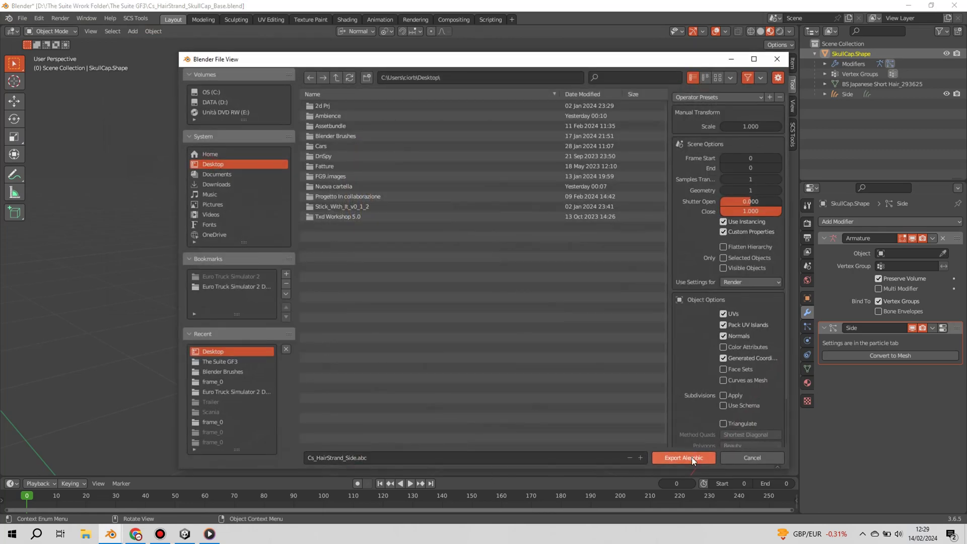
click(688, 458)
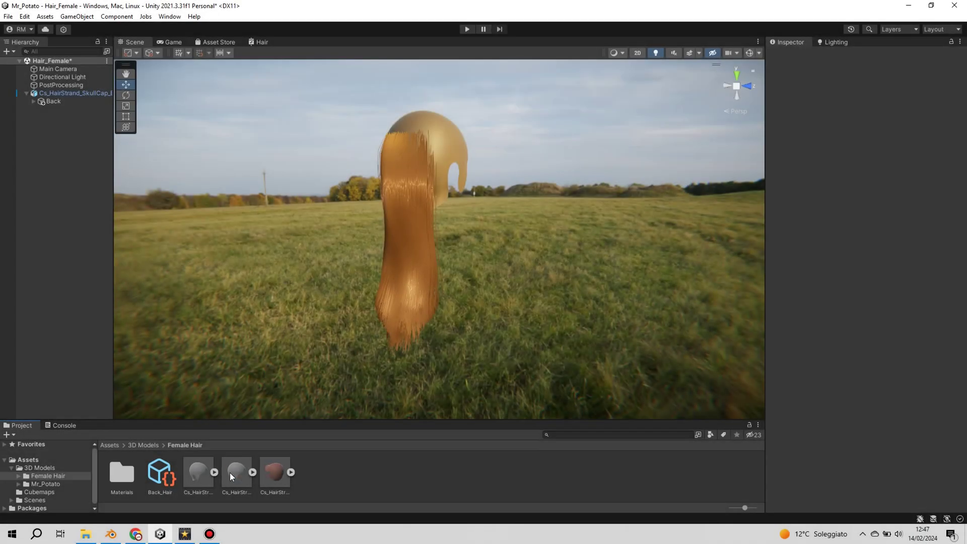
Set the Cs_HairStrand_Side import Scale Factor to 1 and apply it.
click(199, 473)
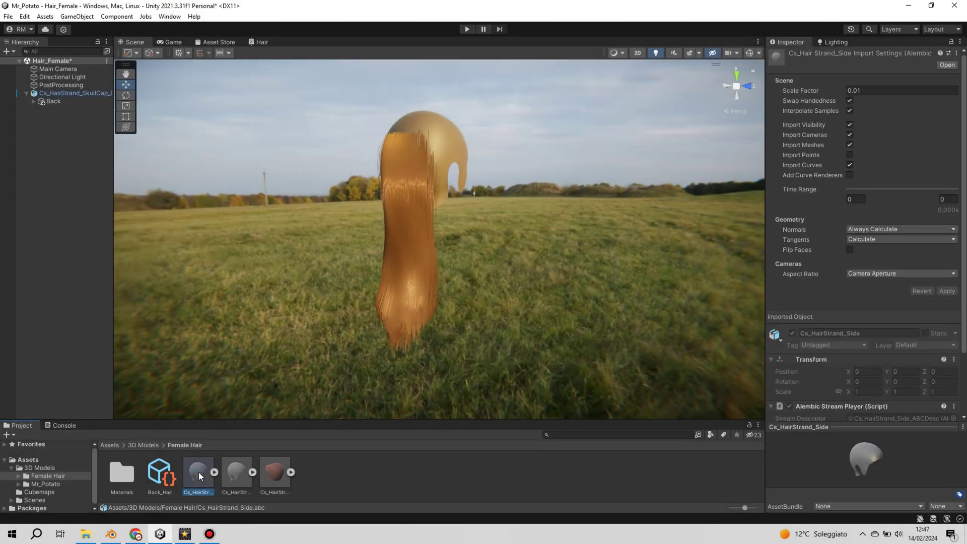
click(892, 91)
text(1)
click(947, 291)
Create an Alembic hair asset Side_Hair from Cs_HairStrand_Side and build its strand groups.
right_click(364, 477)
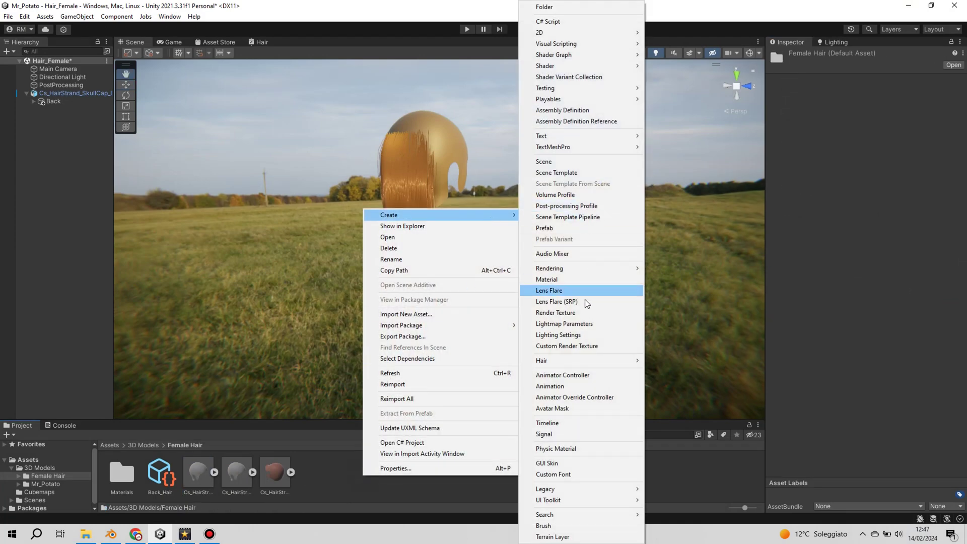
mouse_move(541, 361)
click(693, 362)
text(s)
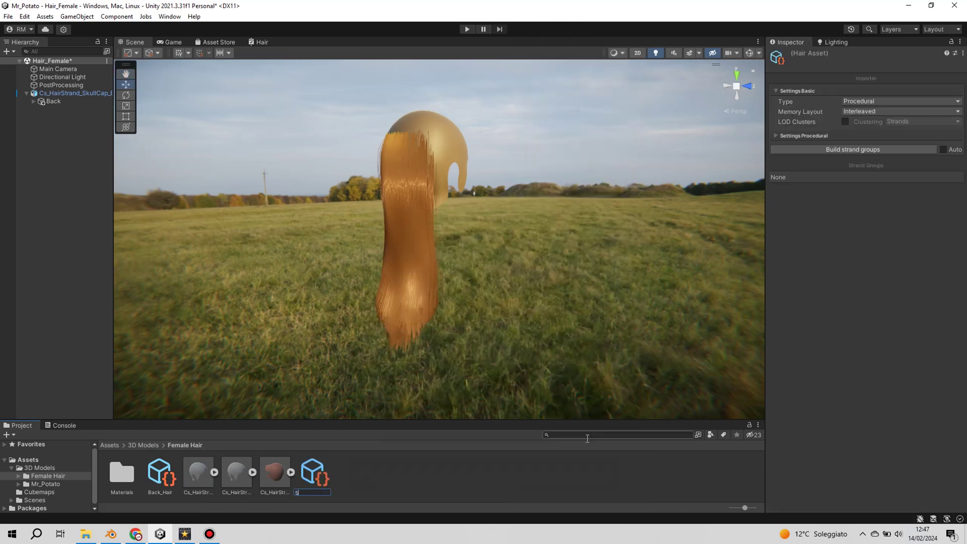
text(ide_Hair)
key(Return)
click(875, 101)
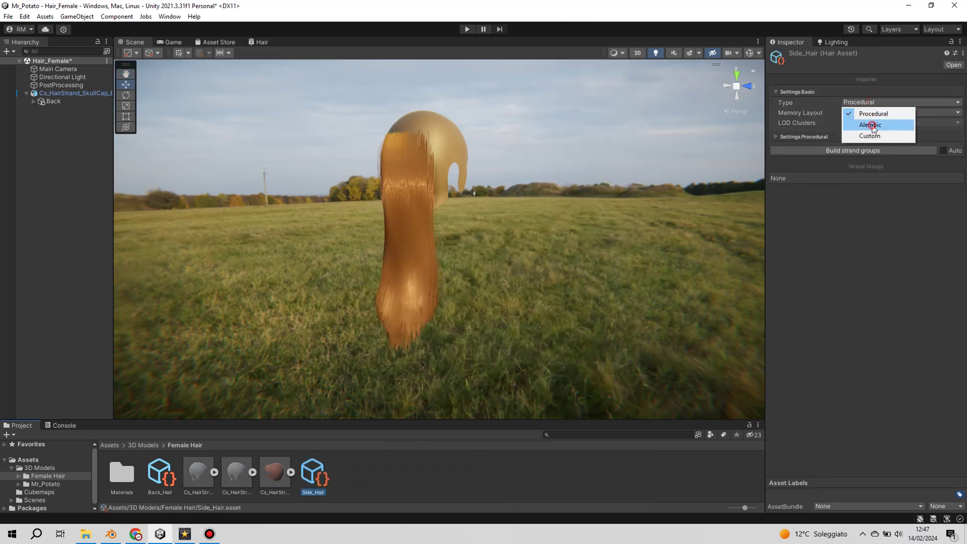
click(873, 126)
drag(201, 474, 883, 173)
click(832, 248)
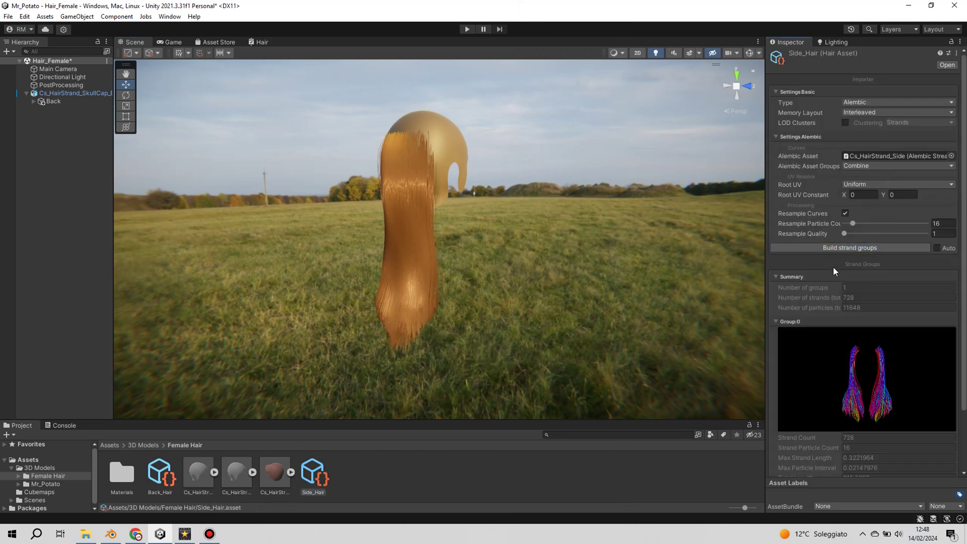
mouse_move(860, 394)
mouse_down()
mouse_move(785, 407)
mouse_move(14, 334)
mouse_move(19, 356)
mouse_up()
Duplicate the Back hair instance, rename the copy Side, and assign it the Side_Hair asset.
click(66, 93)
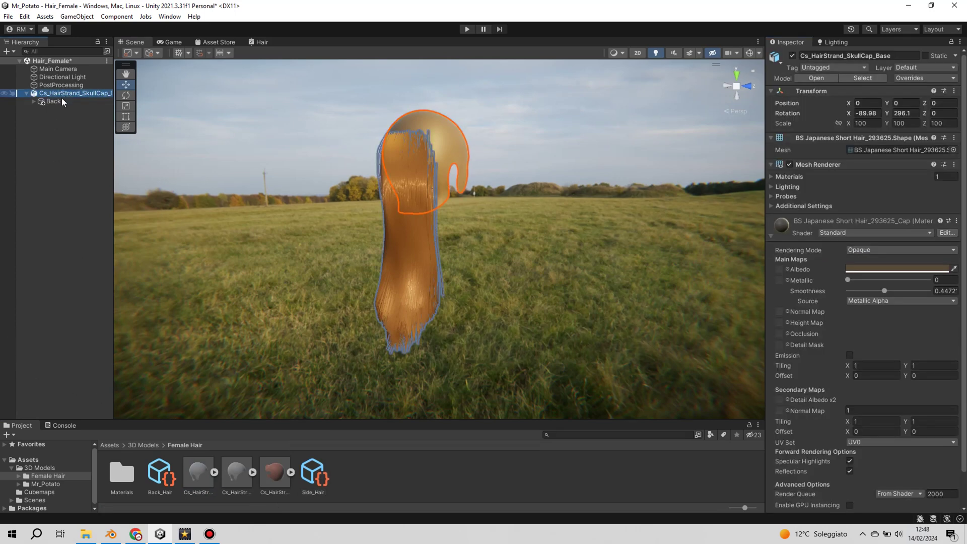
right_click(56, 102)
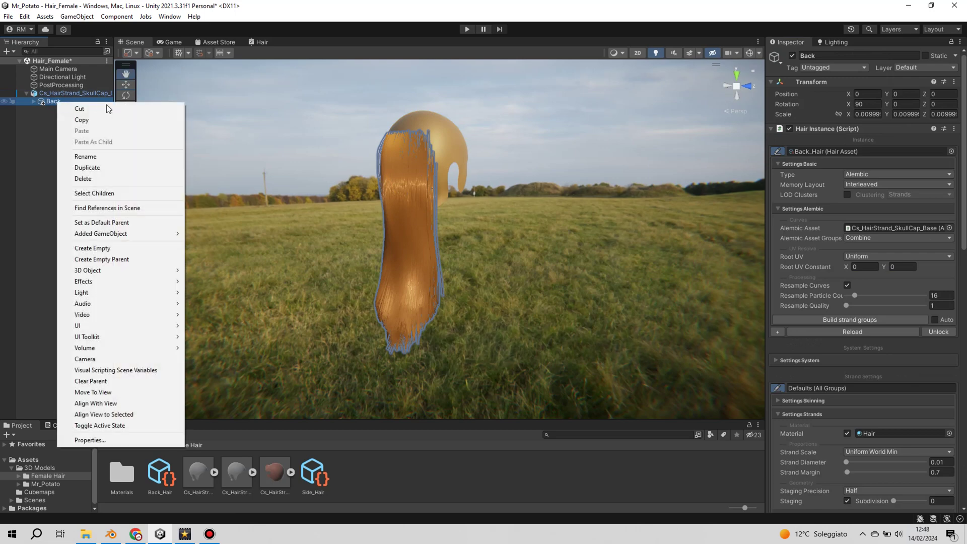
click(109, 167)
click(74, 109)
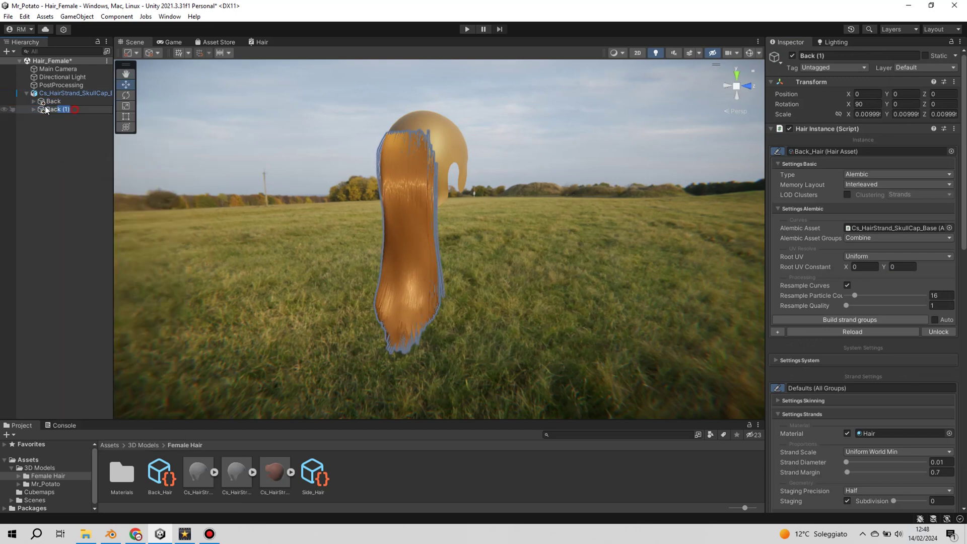
text(Side)
key(Return)
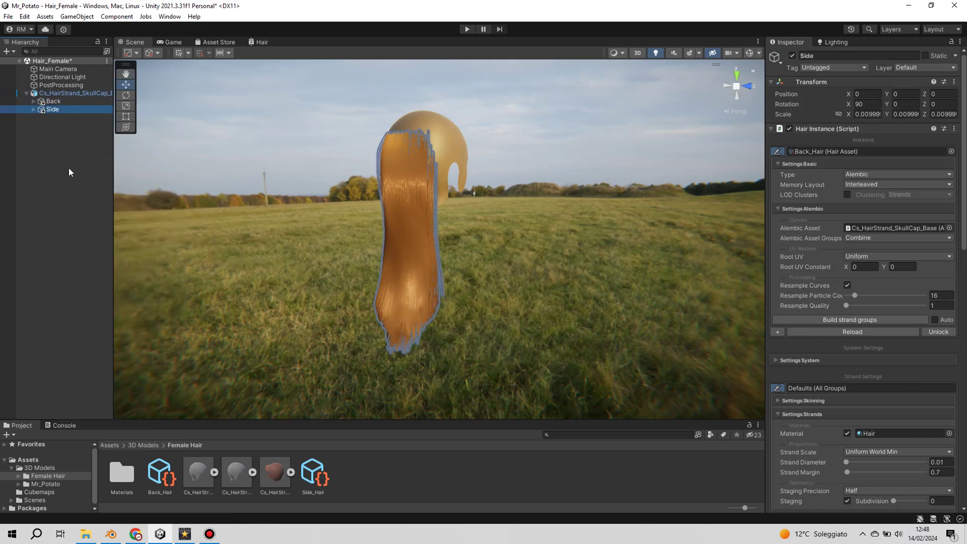
drag(313, 474, 829, 151)
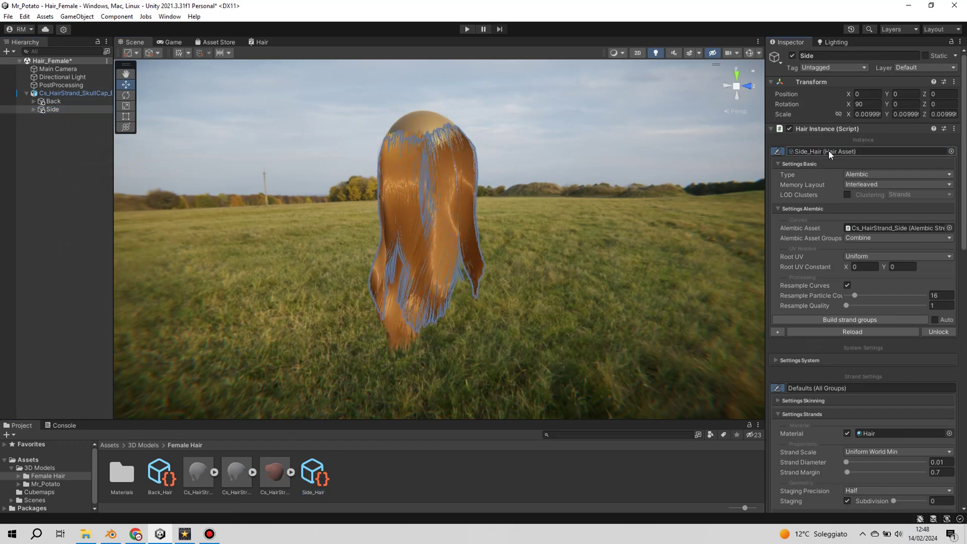
Rotate the skull cap base on Y to about 197, then about 155, reviewing the hair.
click(630, 161)
click(82, 94)
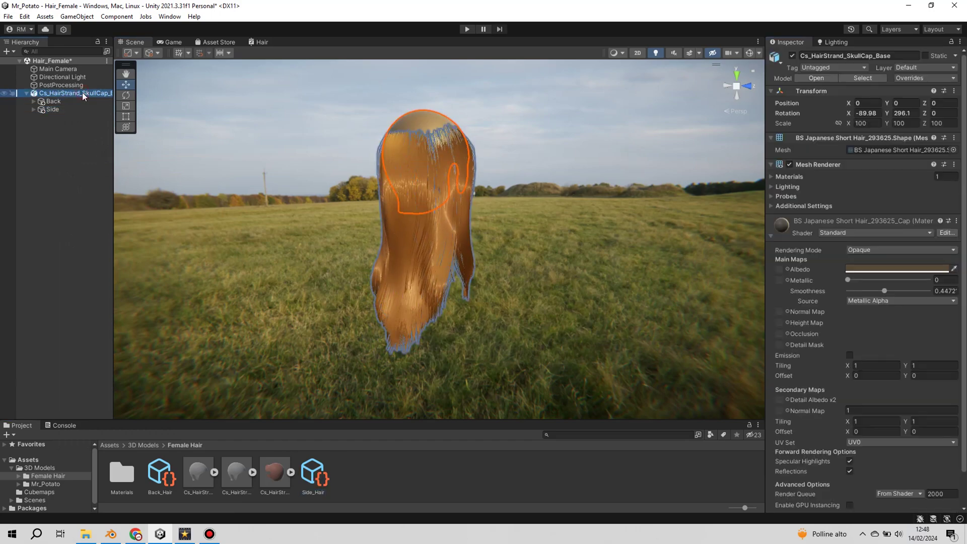
drag(887, 113, 791, 136)
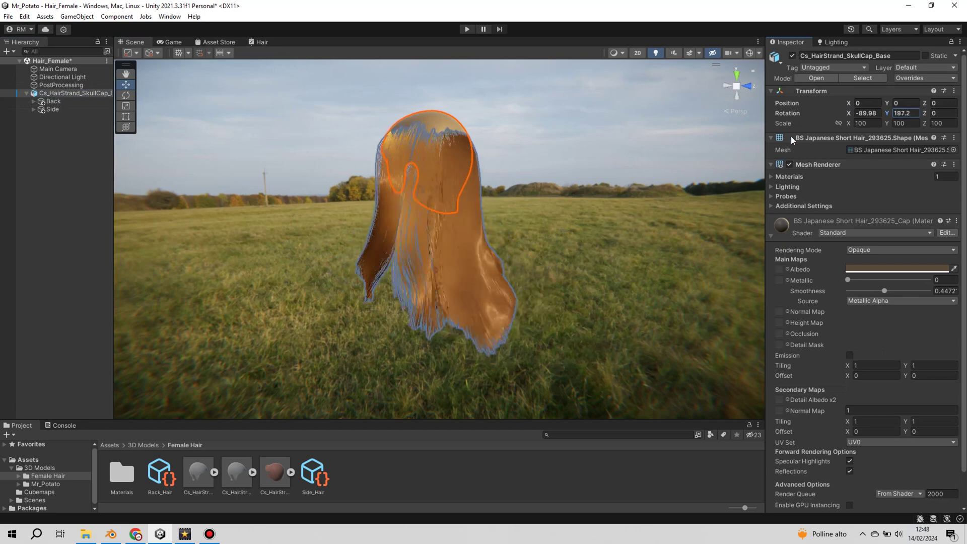
click(623, 309)
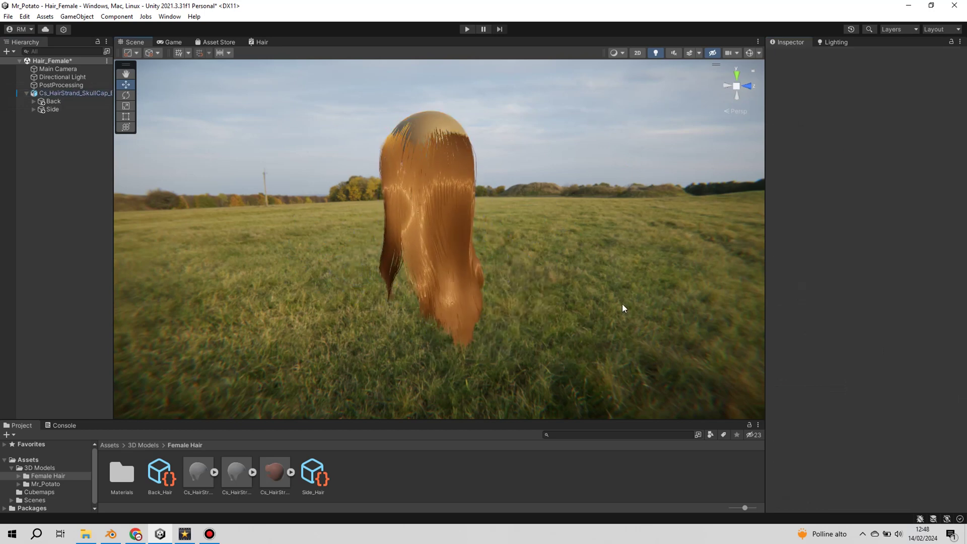
click(70, 93)
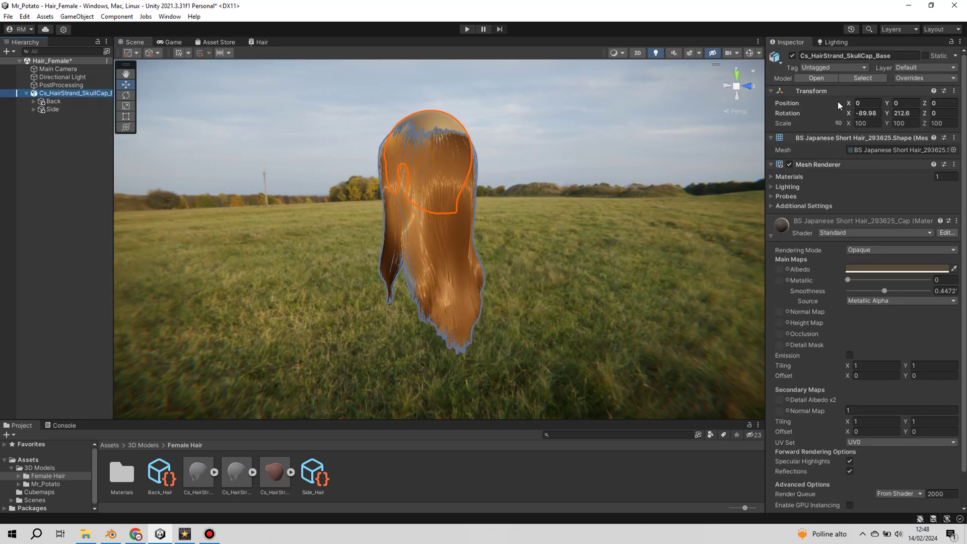
drag(888, 112, 684, 128)
click(644, 137)
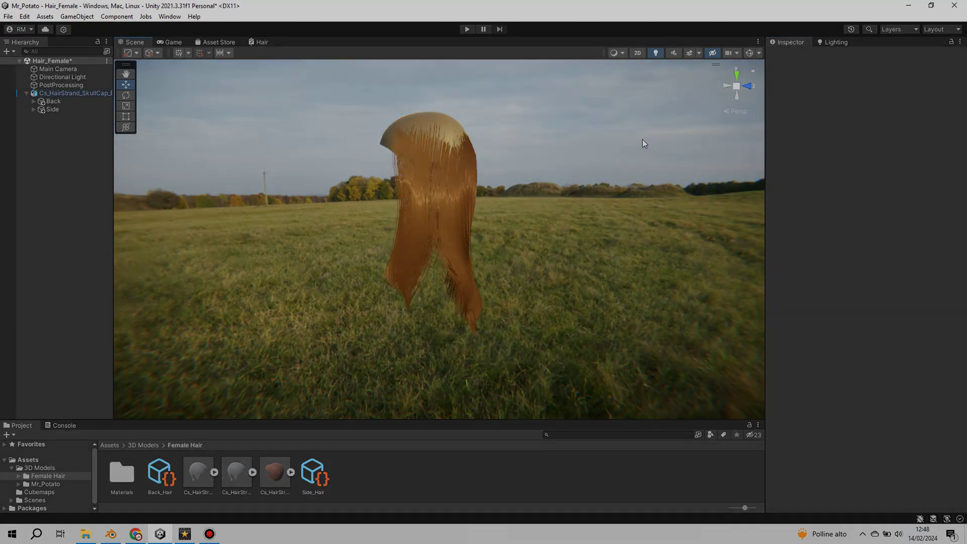